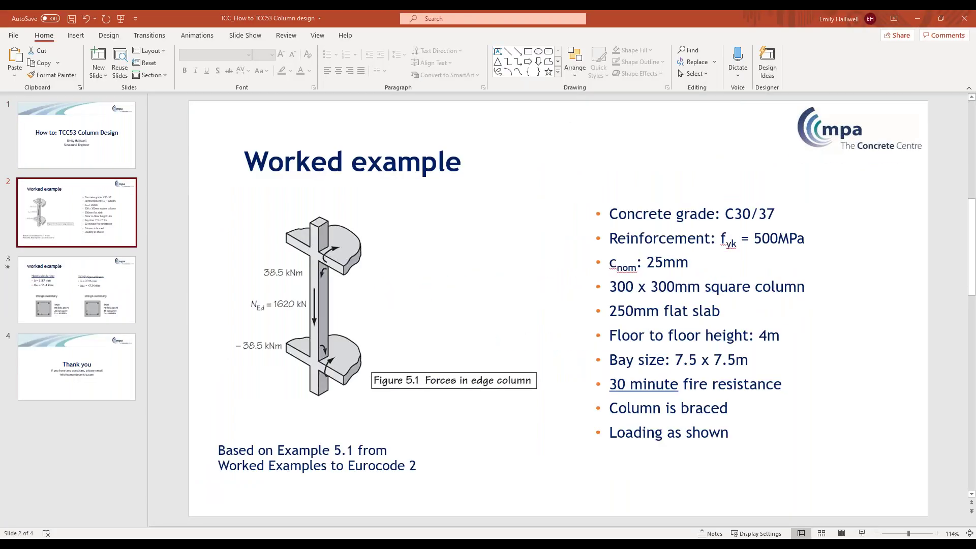
- Make the TCC53 column design workbook editable, with macros enabled and the document trusted
key("alt+Tab")
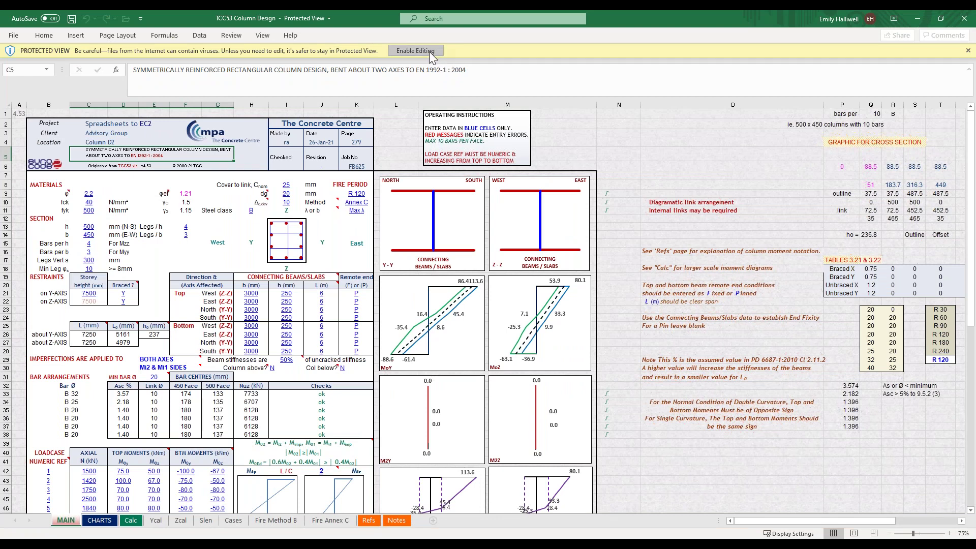
left_click(430, 53)
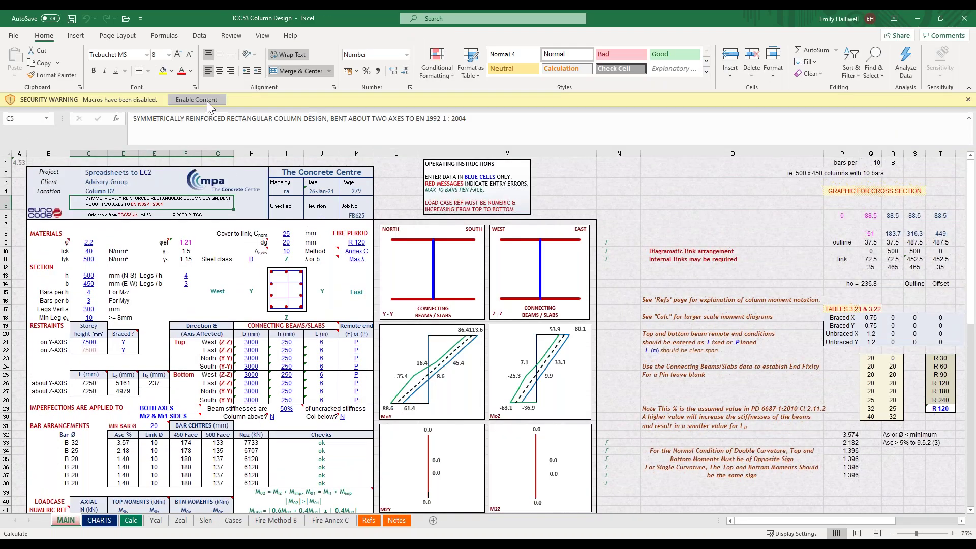
left_click(207, 101)
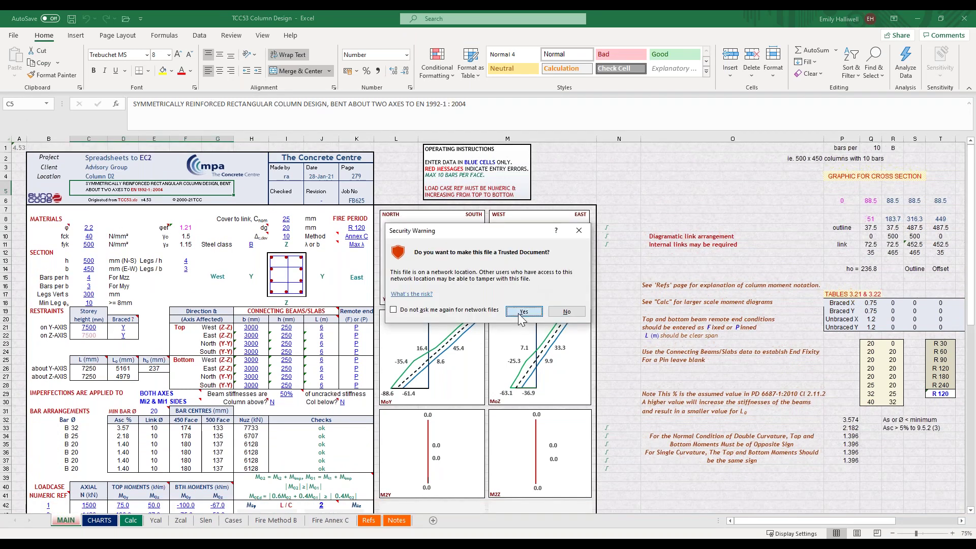
left_click(523, 312)
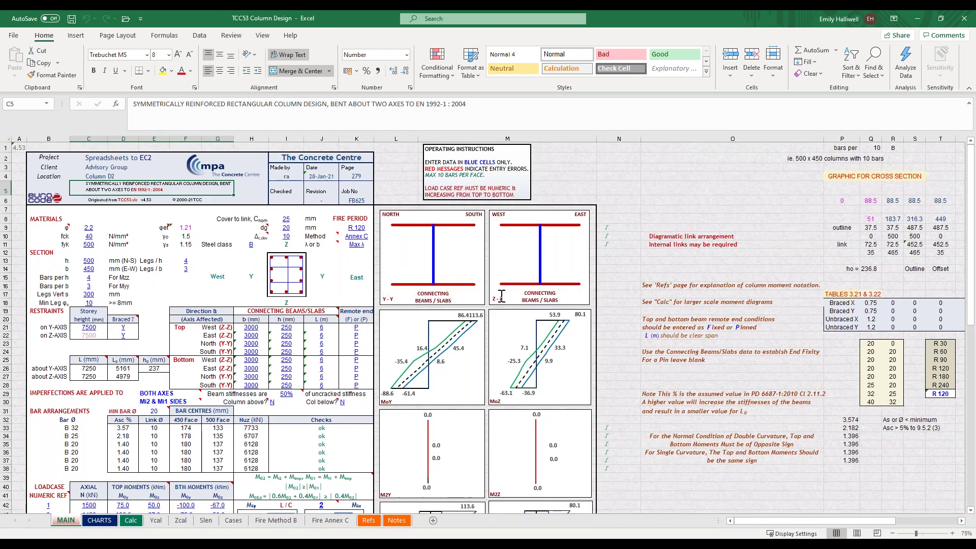
- Change the MAIN sheet's Location entry from Column D2 to 5.1
left_click(105, 159)
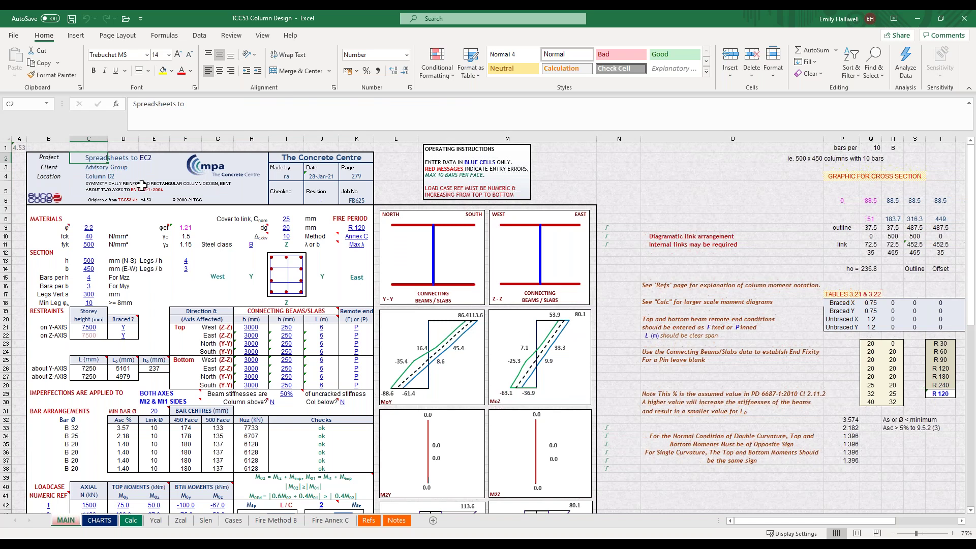
left_click(95, 176)
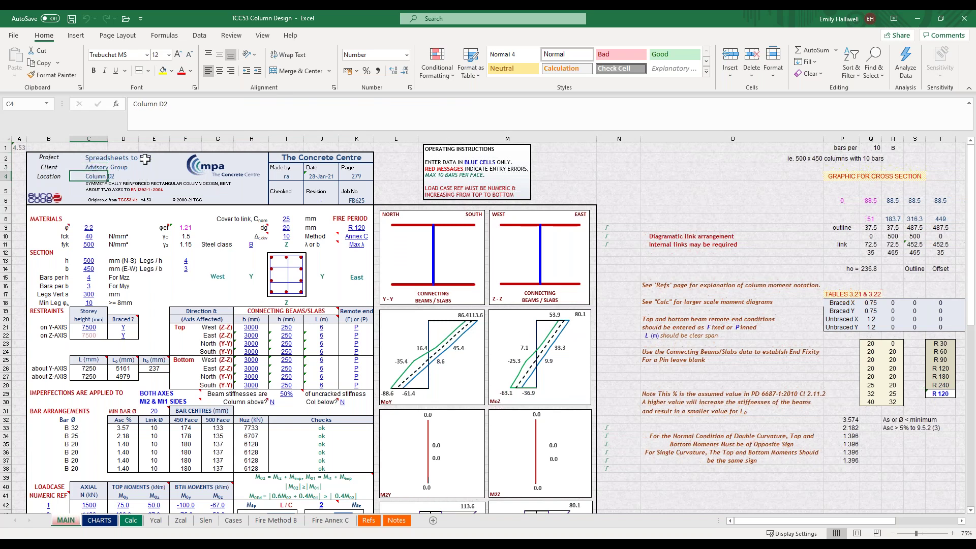
type("5.1")
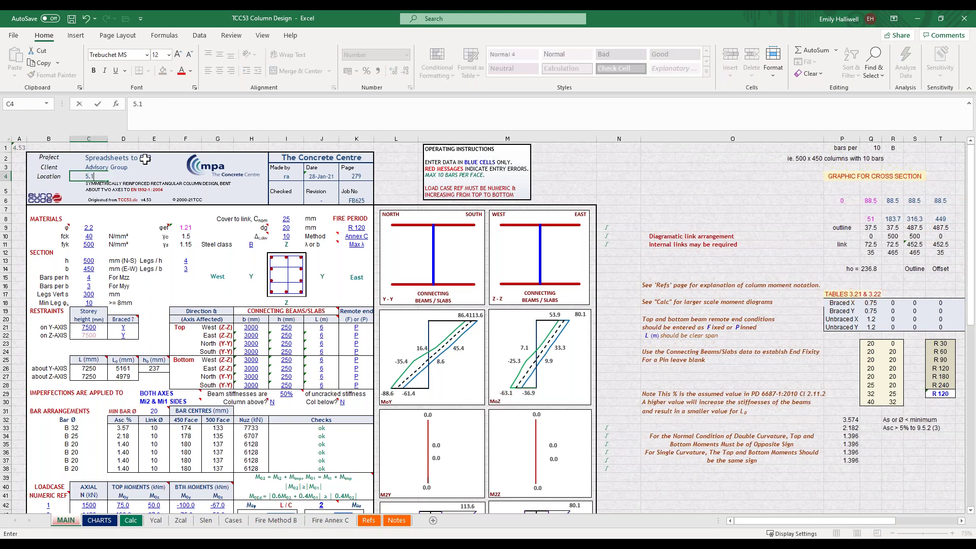
key("Return")
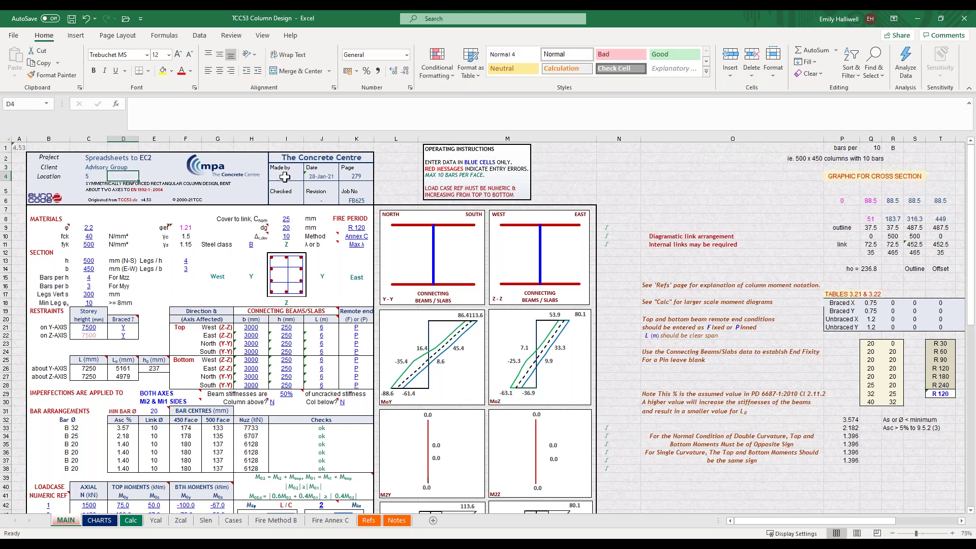
left_click(285, 177)
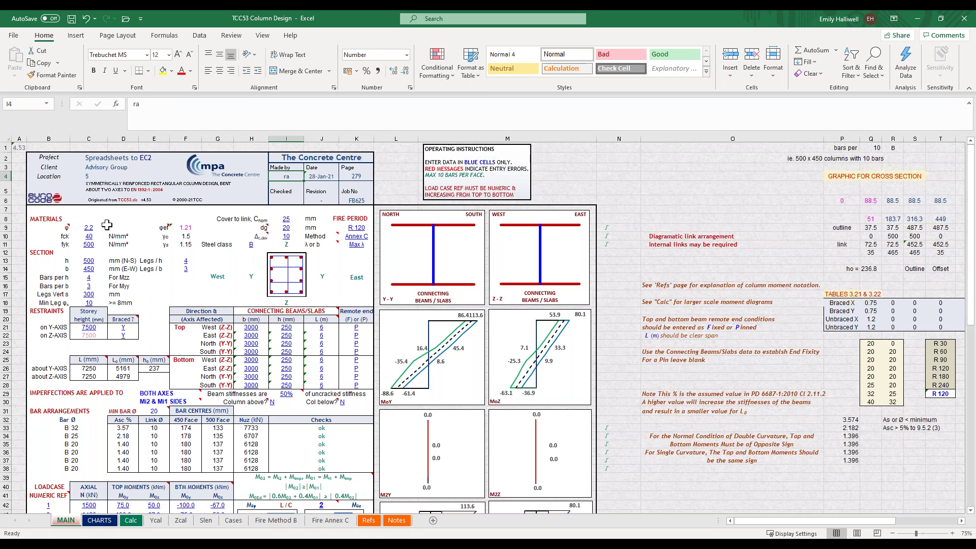
- Set concrete strength fck to 30 and the fire period to R 30
left_click(91, 235)
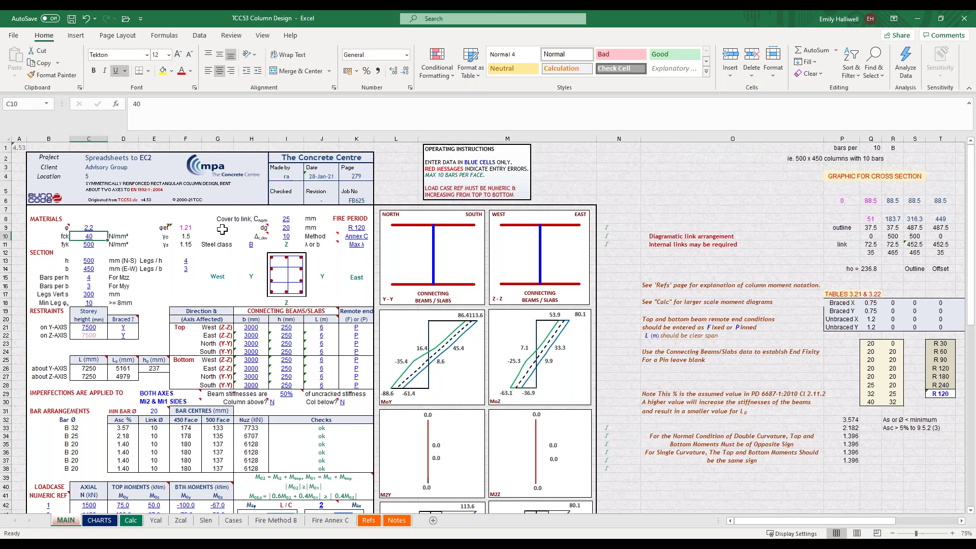
type("30")
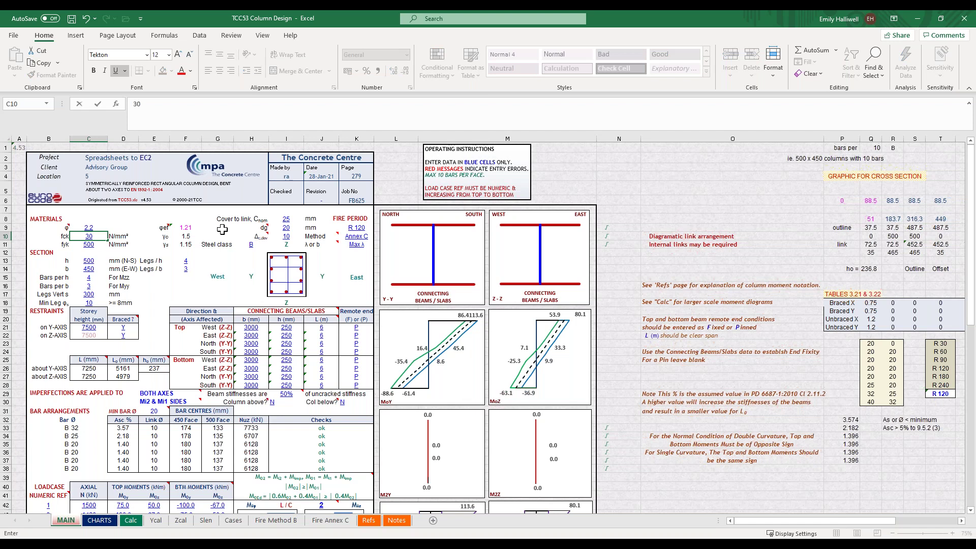
key("Return")
left_click(286, 219)
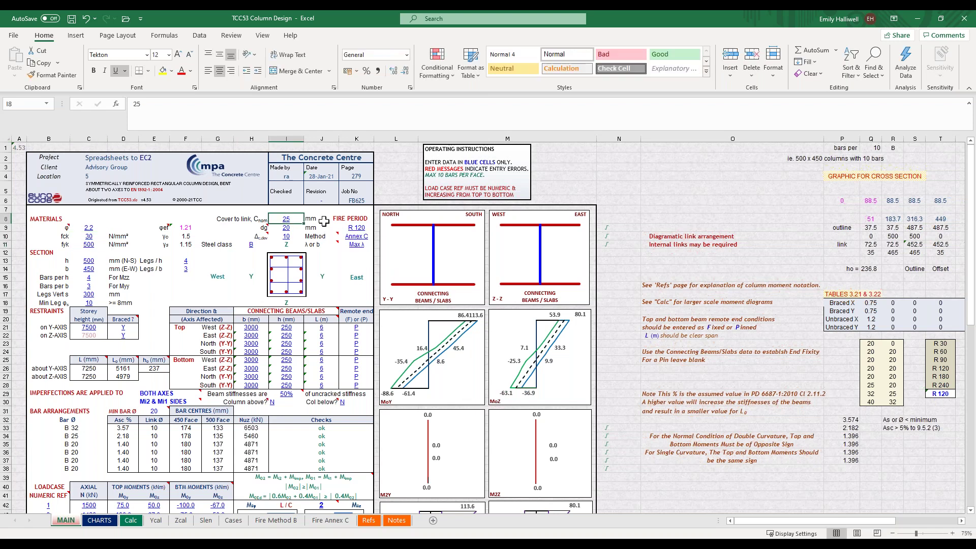
left_click(362, 227)
left_click(378, 228)
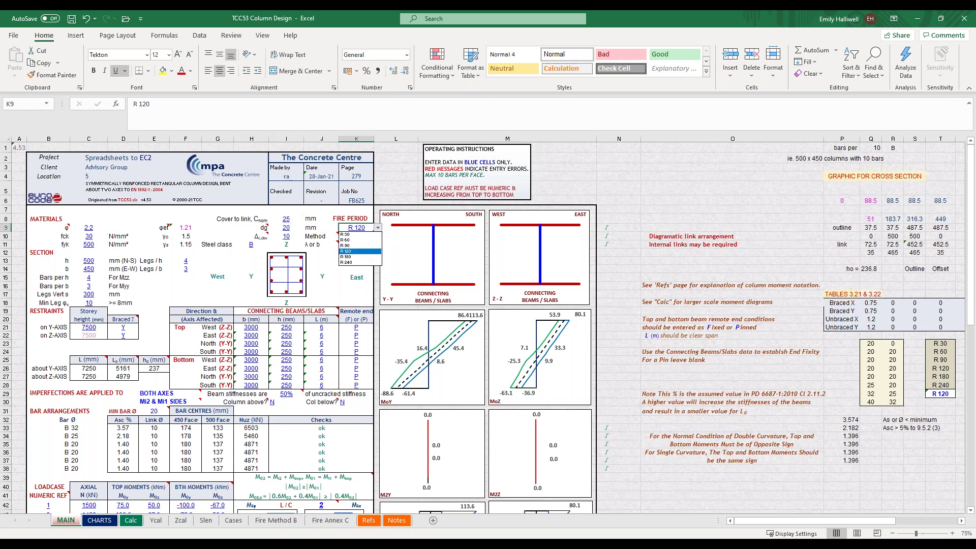
left_click(376, 235)
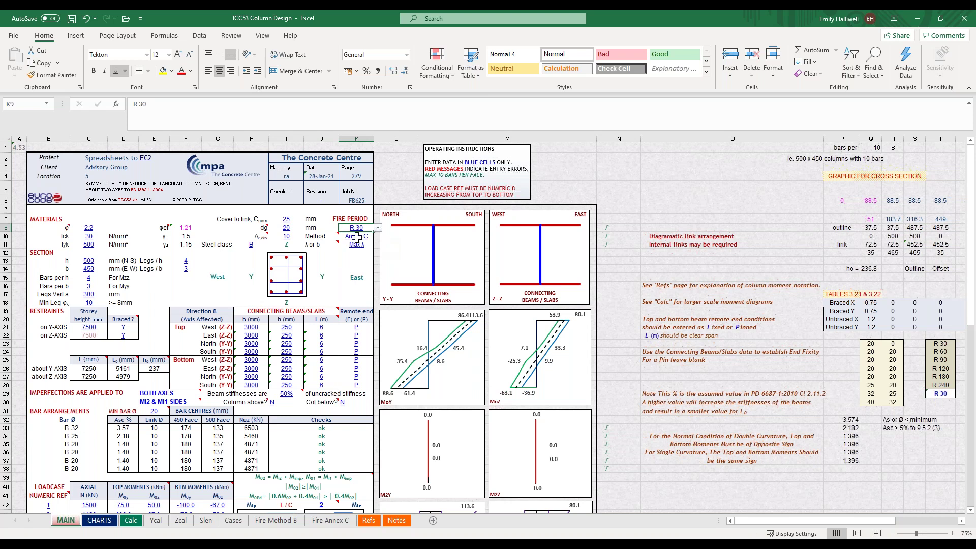
- Set the fire design method to Method B
left_click(361, 236)
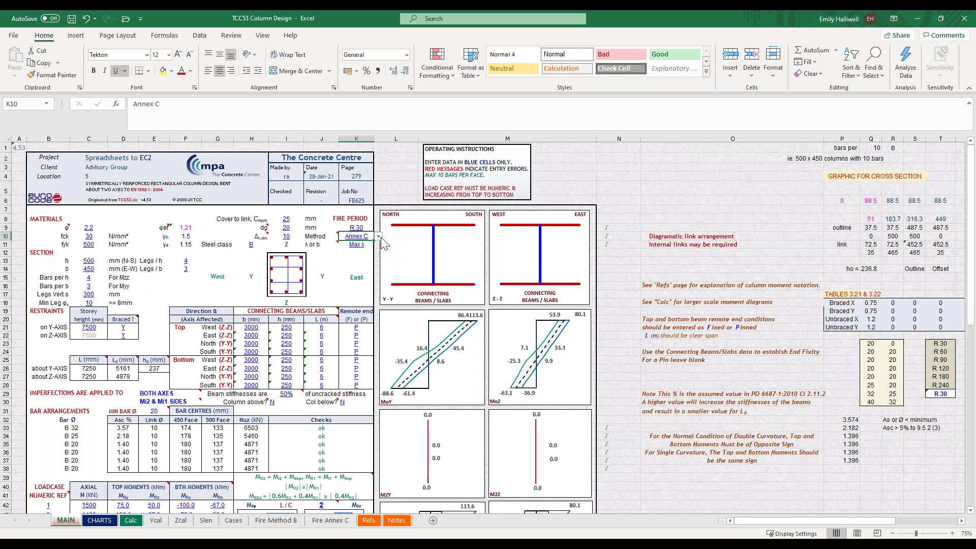
left_click(379, 237)
left_click(375, 244)
left_click(378, 236)
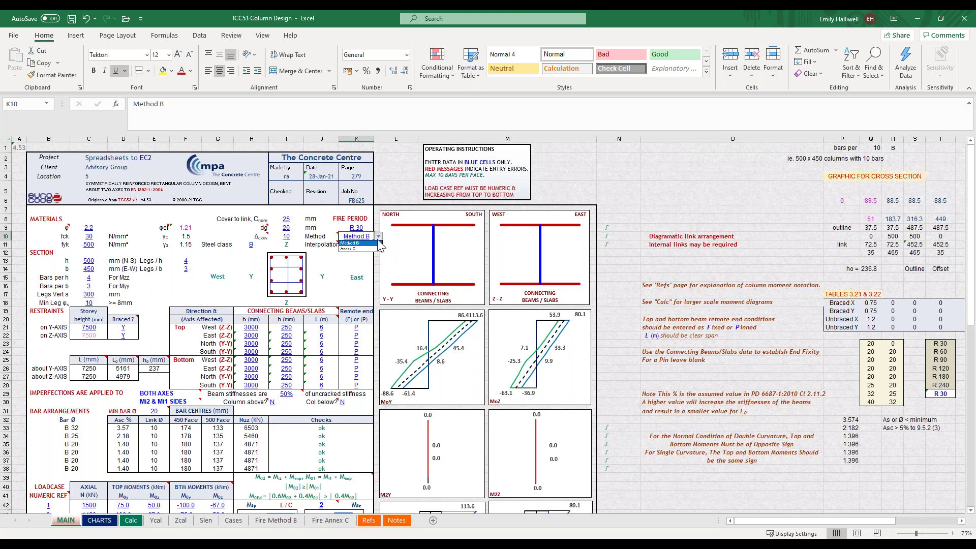
left_click(376, 249)
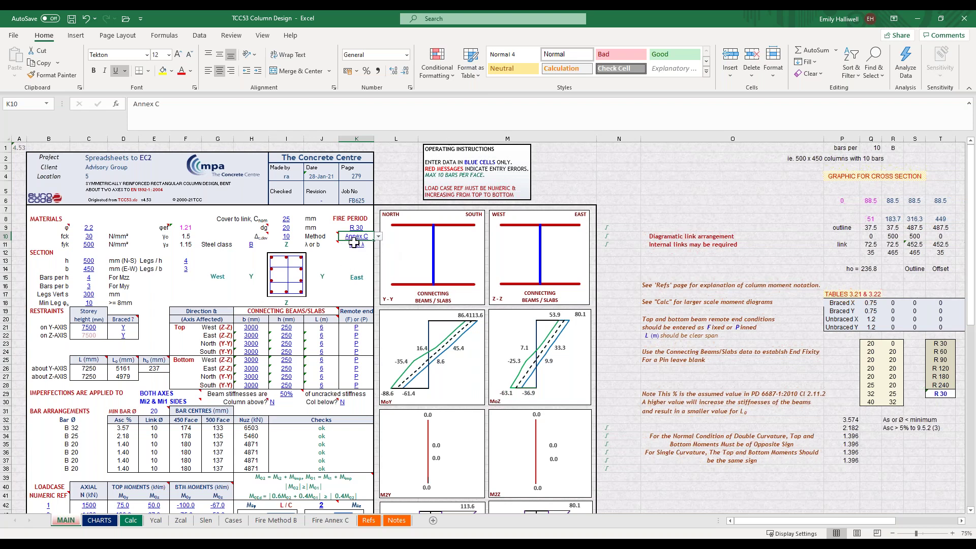
left_click(378, 237)
left_click(379, 248)
- Set the interpolation option to Simple
left_click(364, 244)
left_click(378, 245)
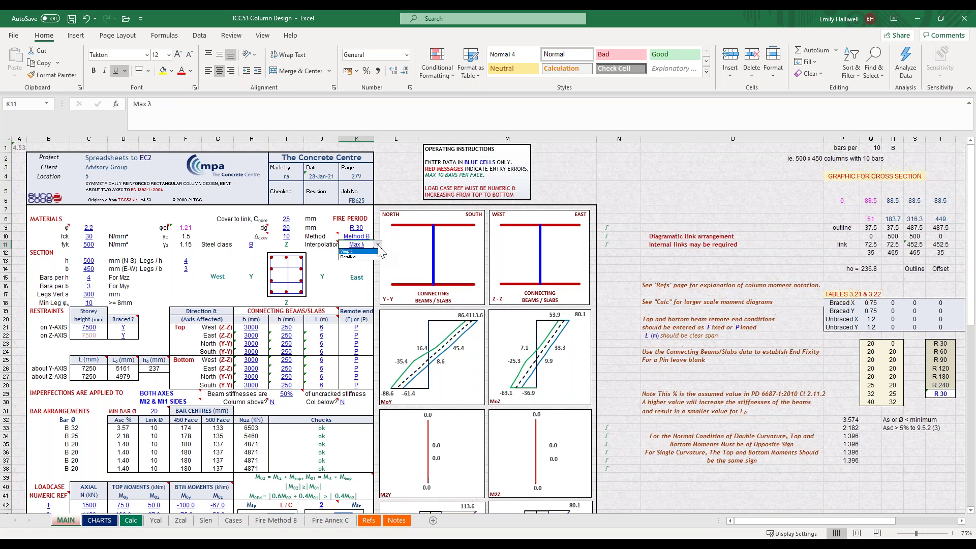
left_click(366, 251)
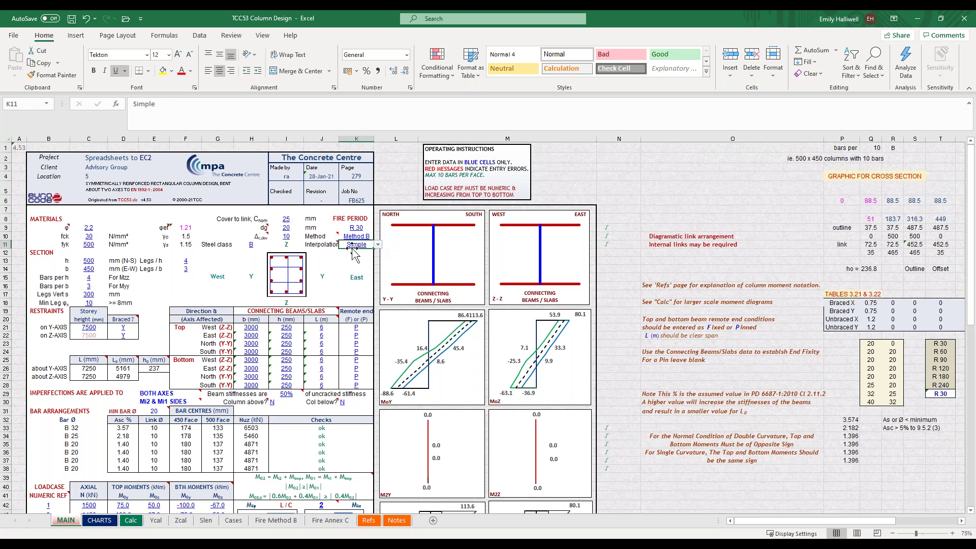
mouse_move(339, 247)
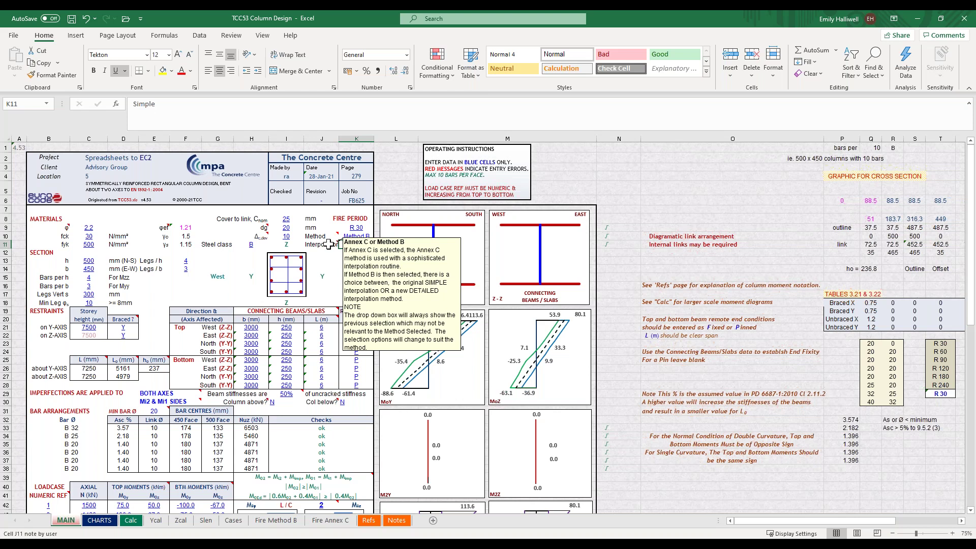
left_click(91, 263)
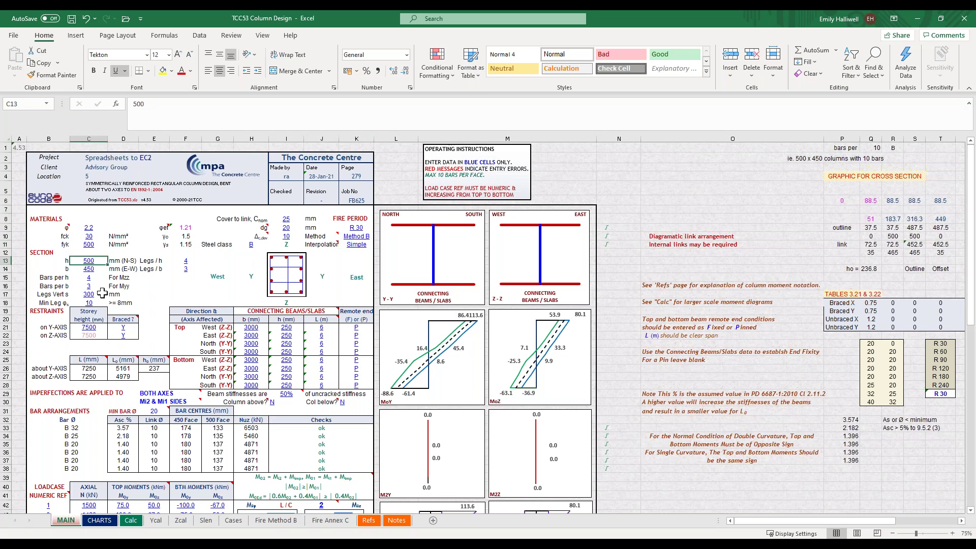
- Make the section 300 x 300 mm with 2 link legs per h and per b
type("300")
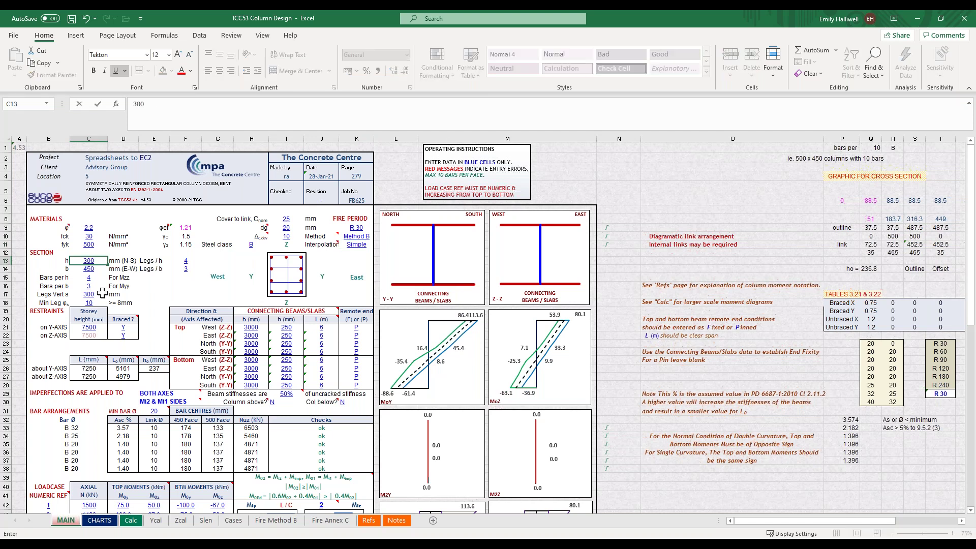
key("Return")
type("300")
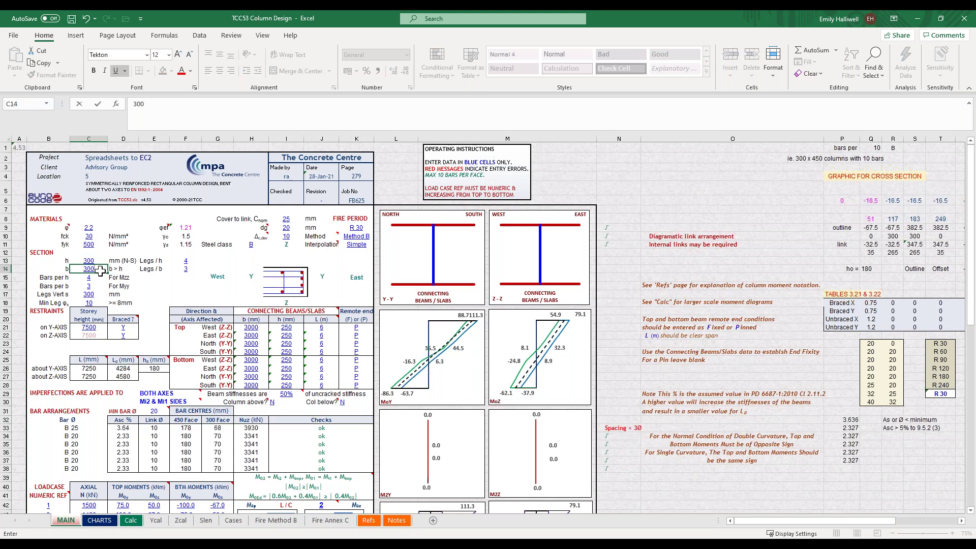
left_click(186, 260)
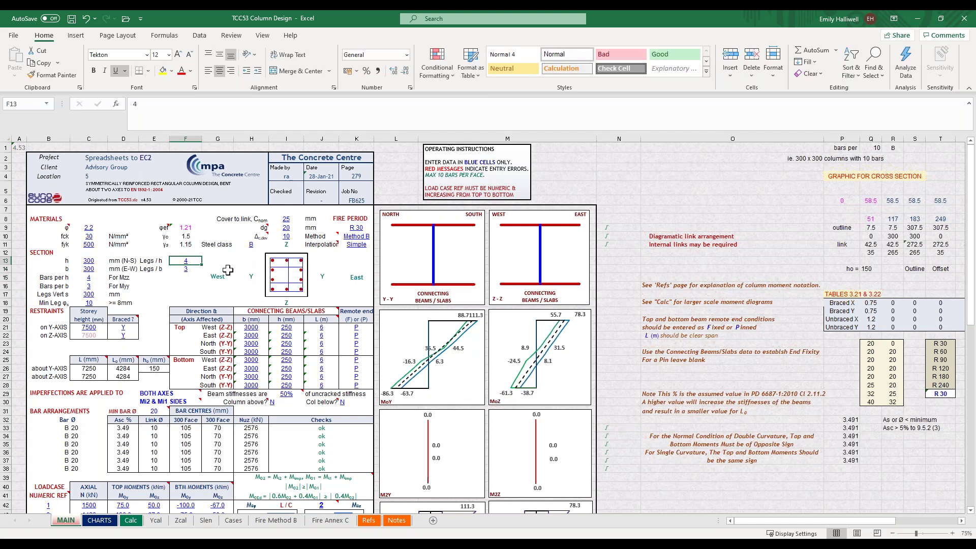
type("2")
key("Return")
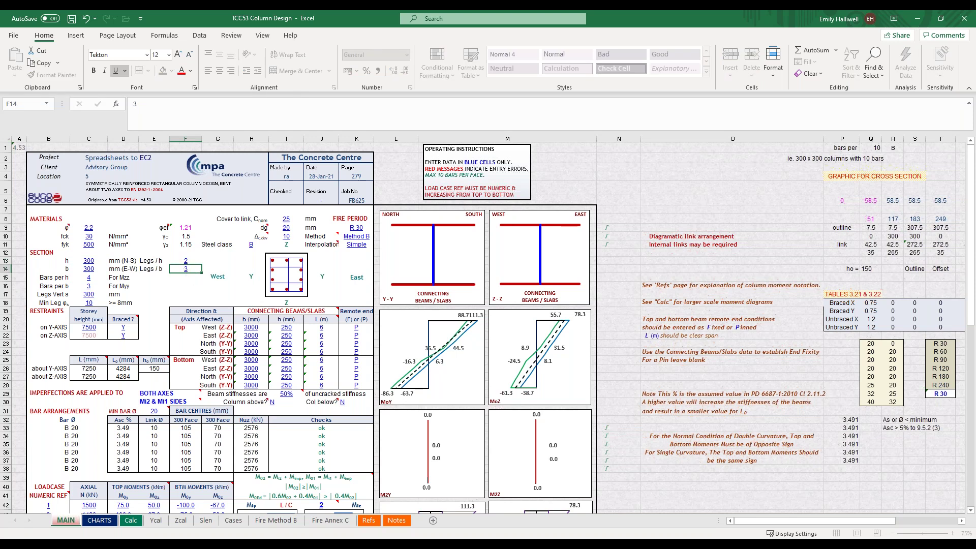
type("2")
left_click(183, 286)
- Set 2 bars per h and per b, 175 leg spacing, and 8 mm minimum link diameter
left_click(89, 278)
type("2")
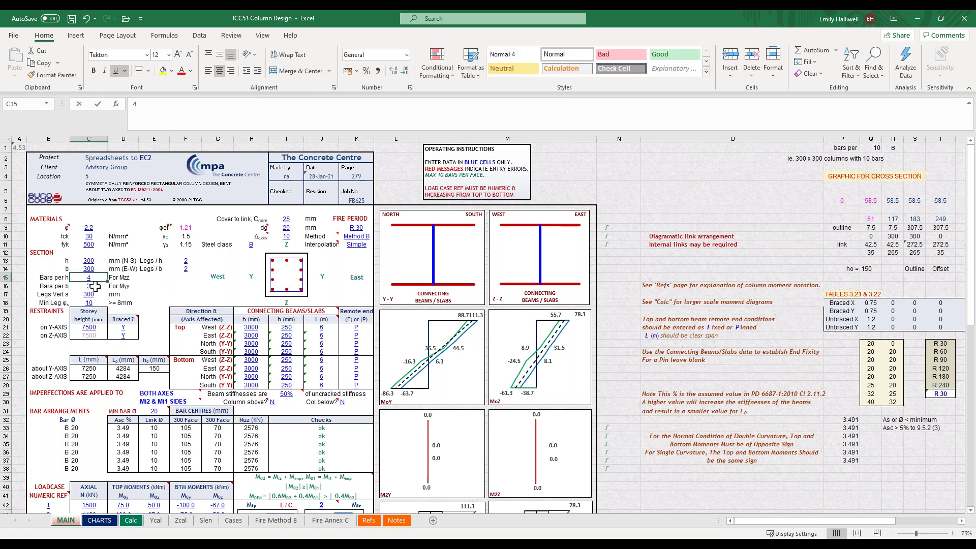
key("Return")
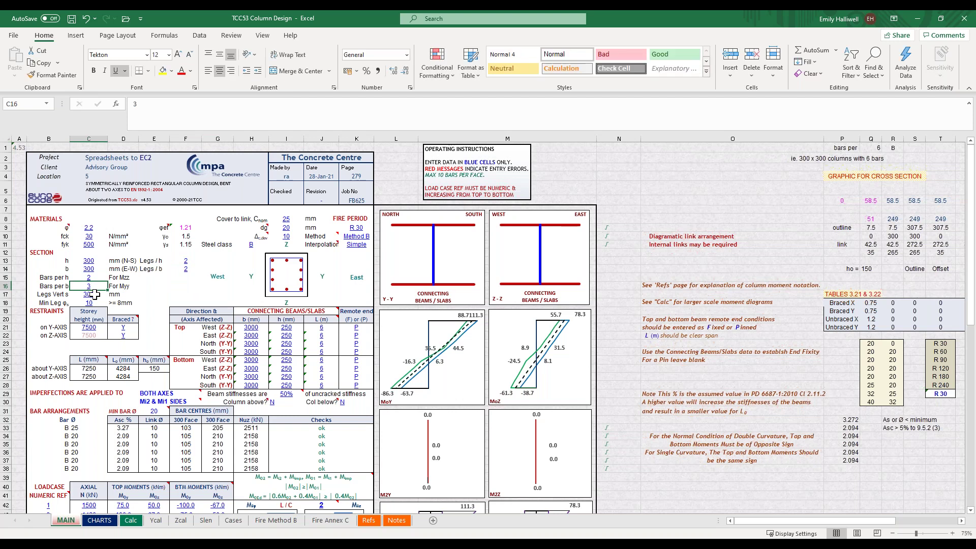
type("2")
key("Return")
type("17")
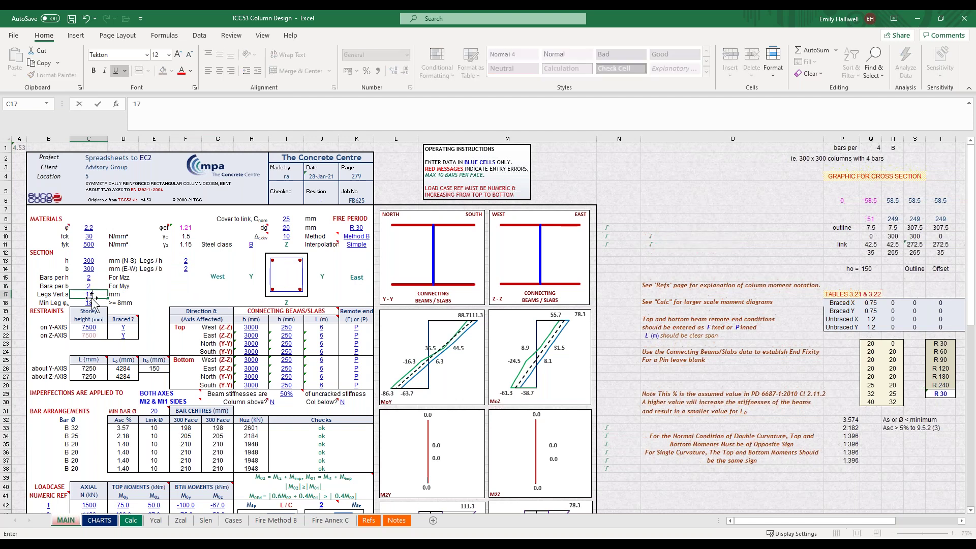
type("5")
key("ctrl+Return")
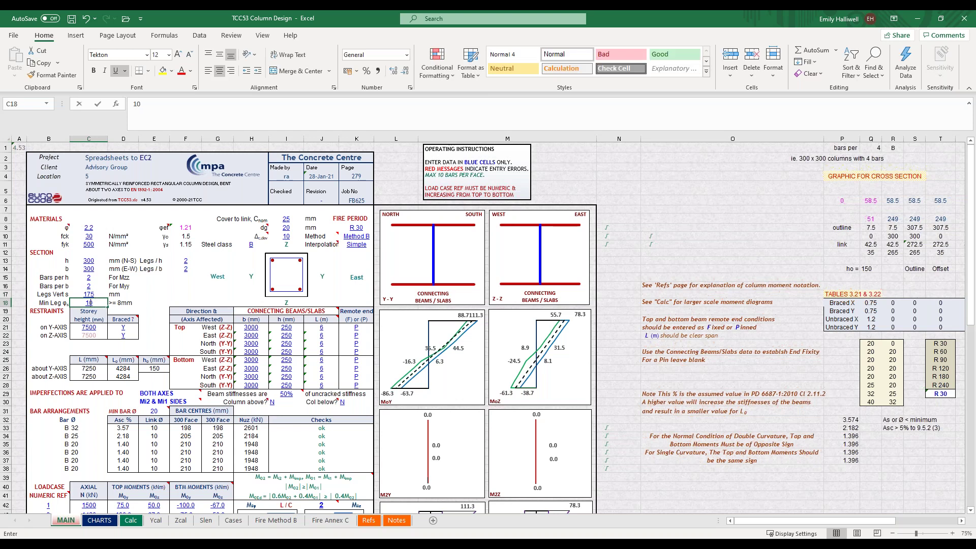
left_click(154, 294)
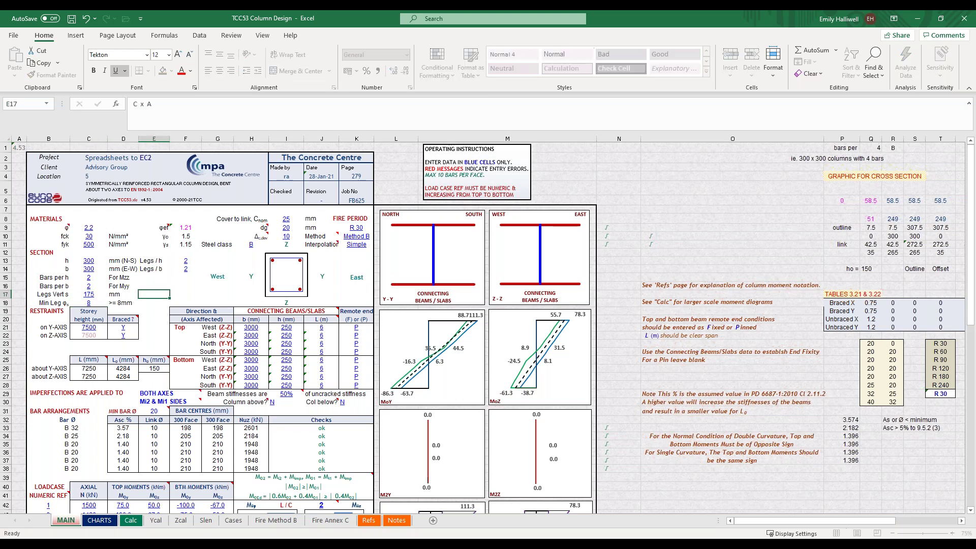
- Set the Y-axis storey height to 4000 mm, keeping Braced? at Y
left_click(91, 326)
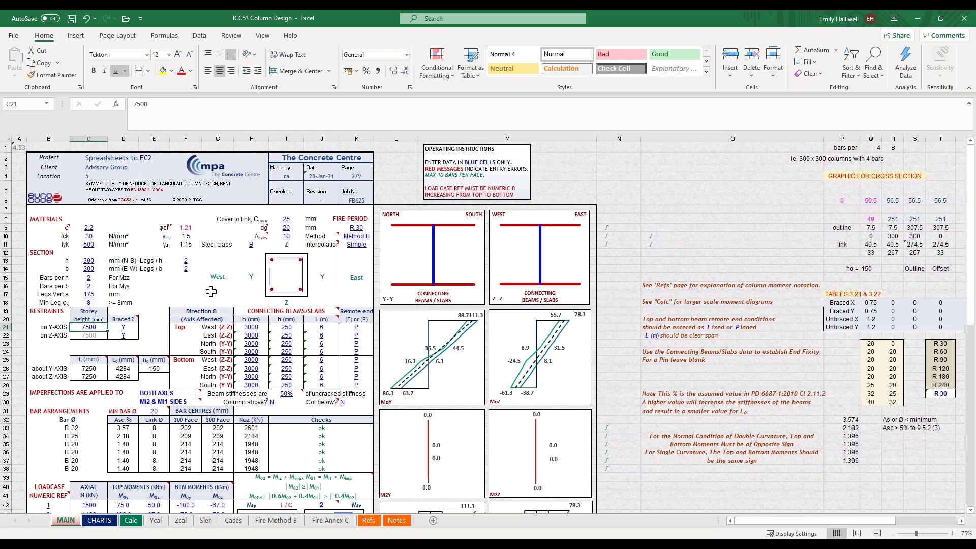
type("4000")
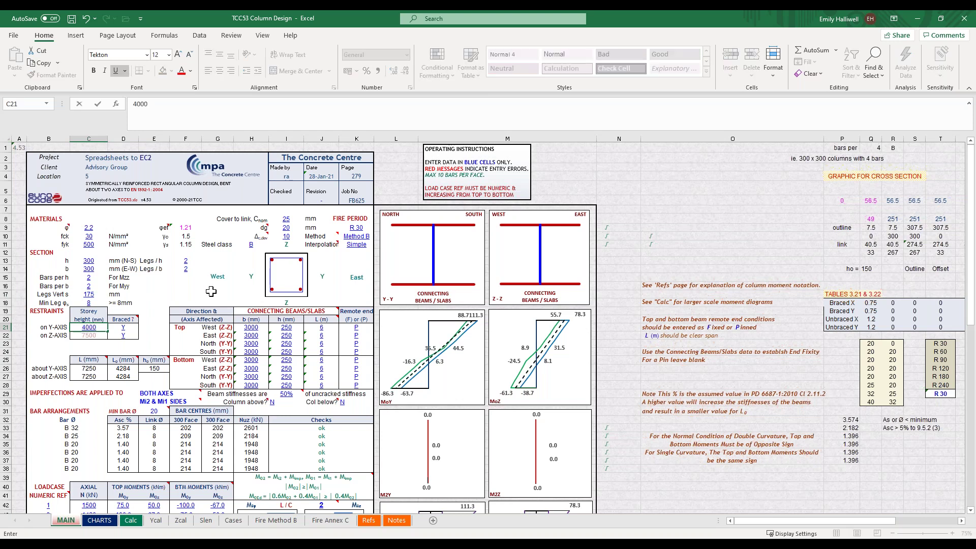
key("Return")
left_click(136, 329)
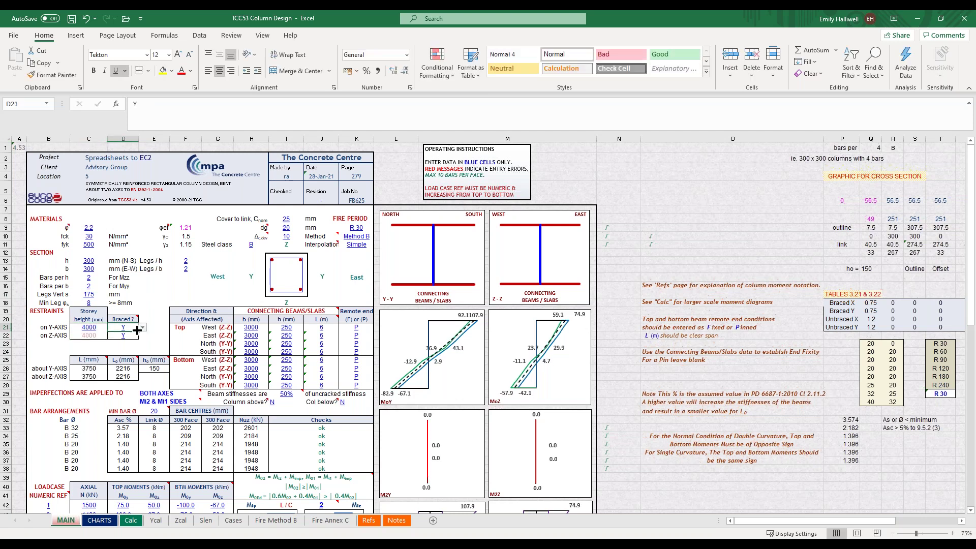
left_click(144, 329)
left_click(133, 340)
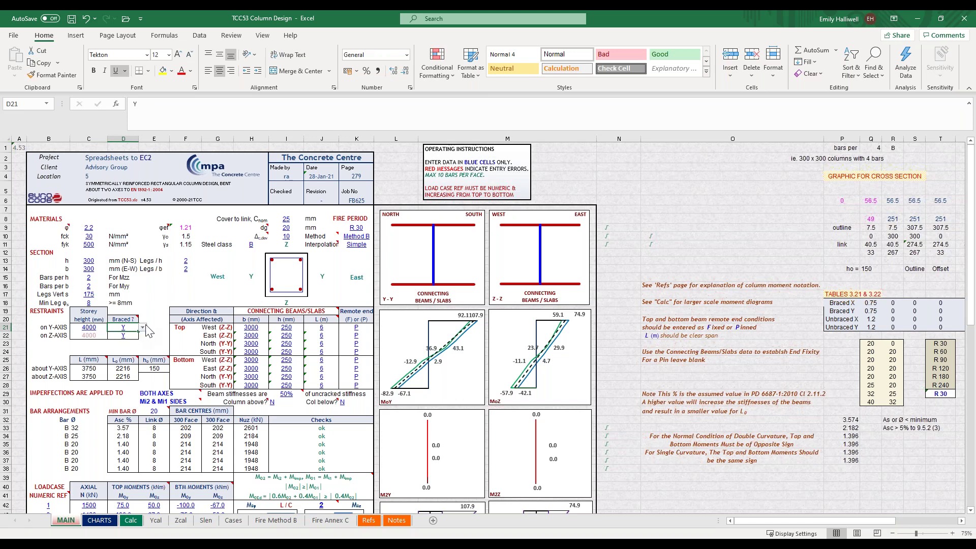
left_click(311, 310)
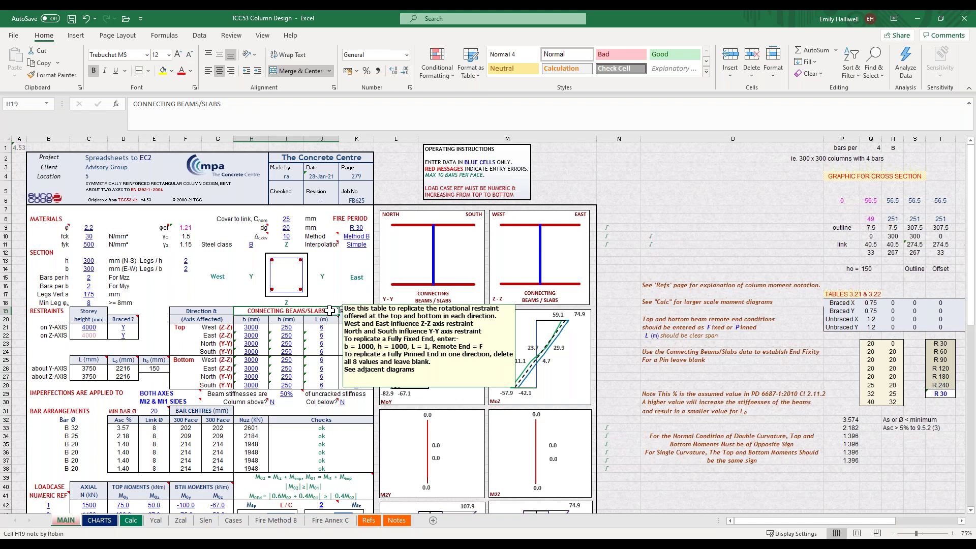
- Set the top West beam width to 7500 and the top North width to 3750
left_click(262, 328)
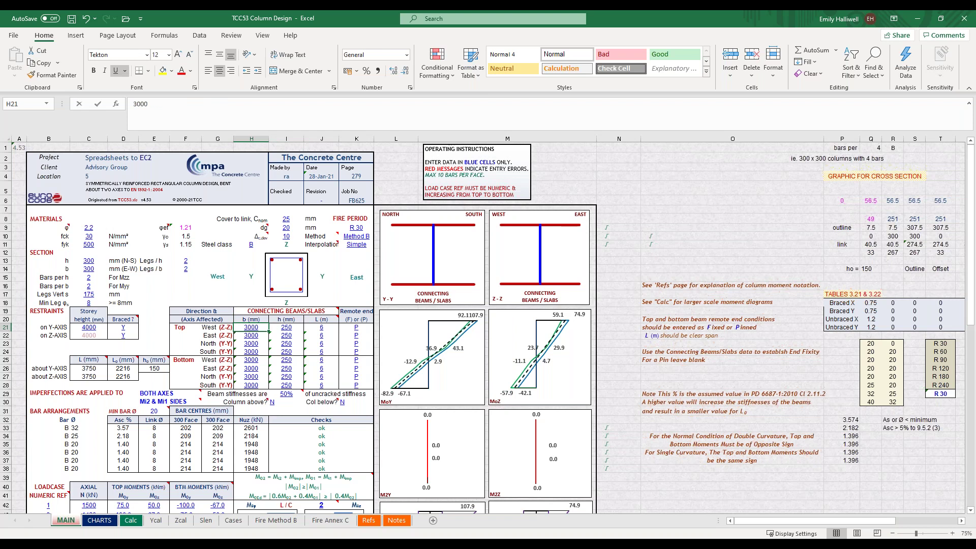
type("75")
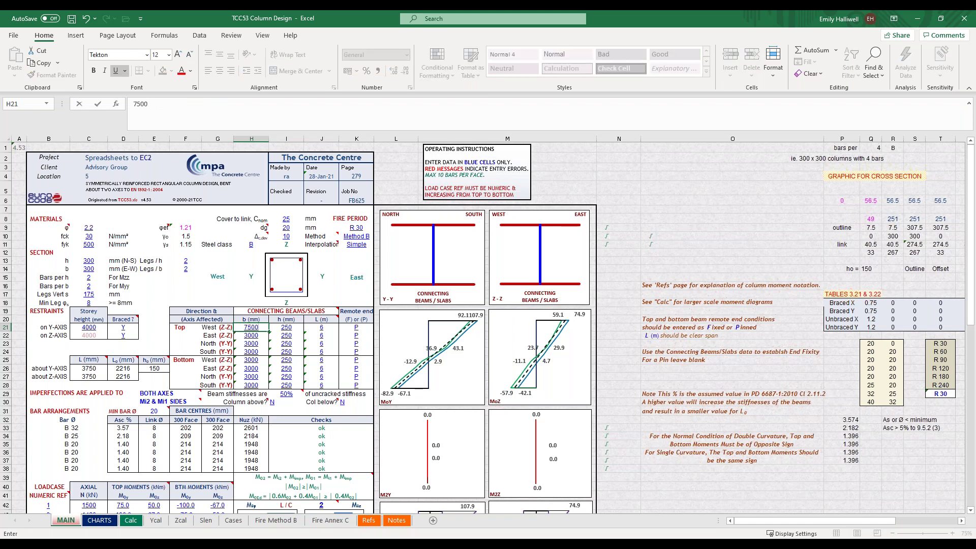
key("Return")
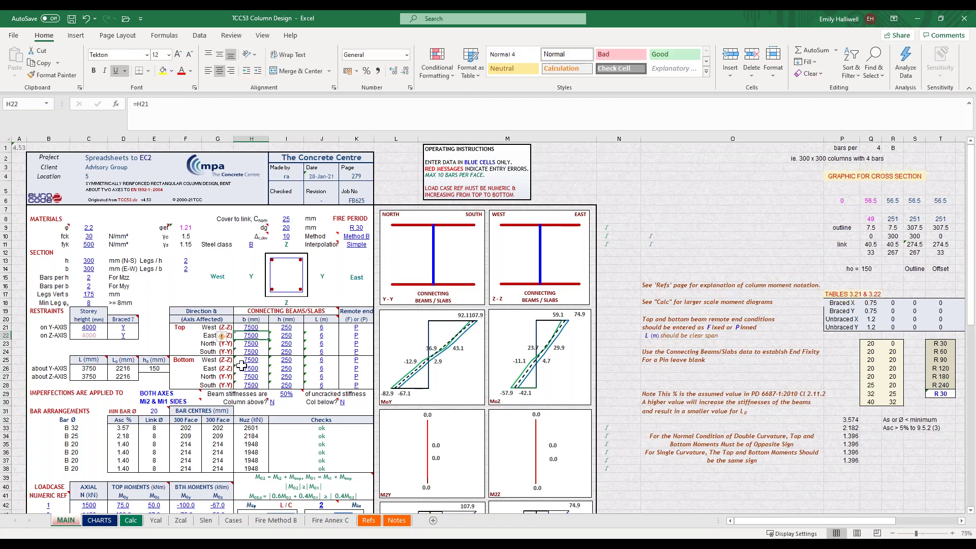
left_click(259, 345)
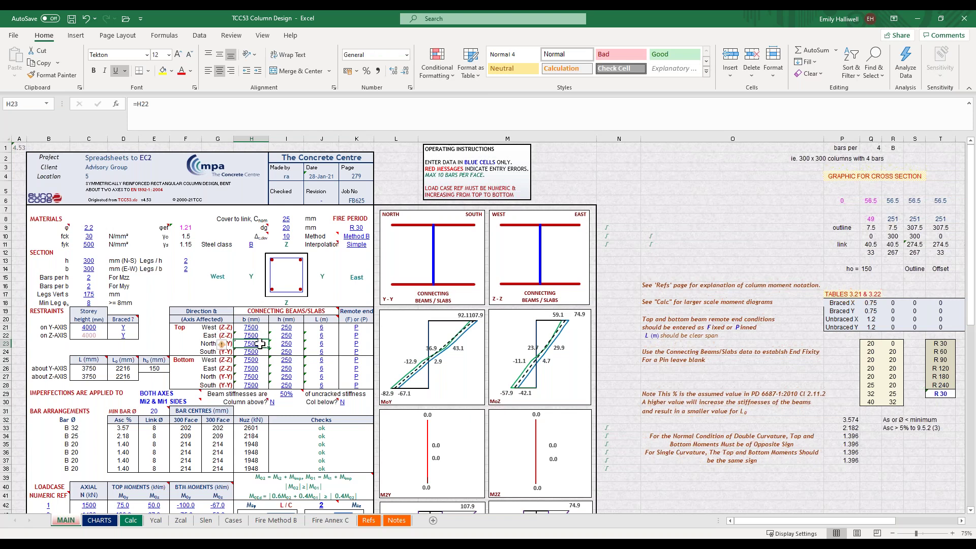
type("375")
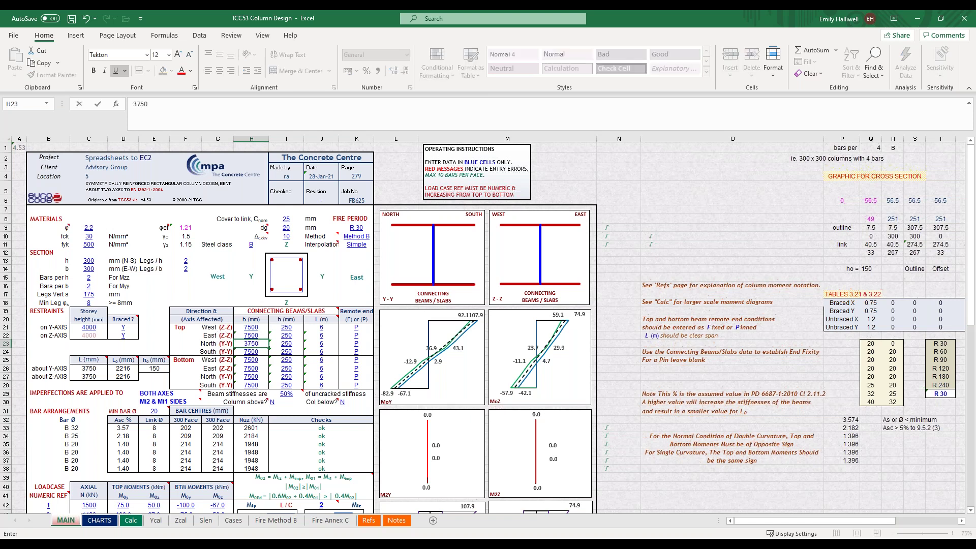
key("Return")
- Set bottom beam widths to 7500 West and East, 3750 North and South
key("Down")
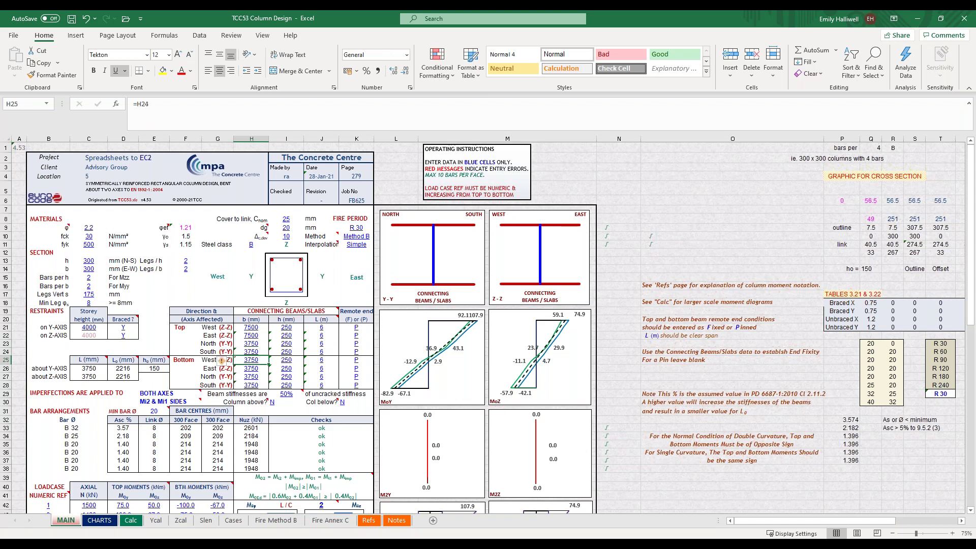
type("7500")
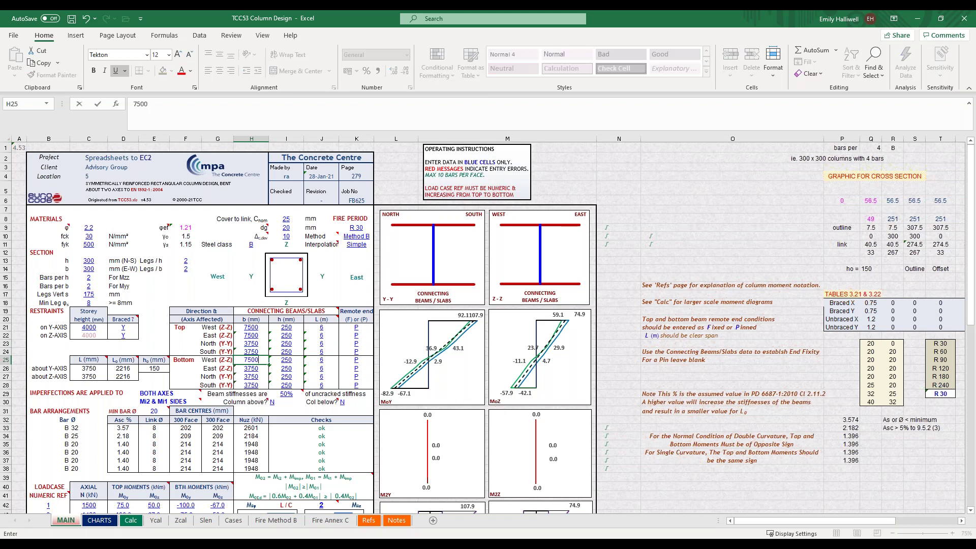
key("Return")
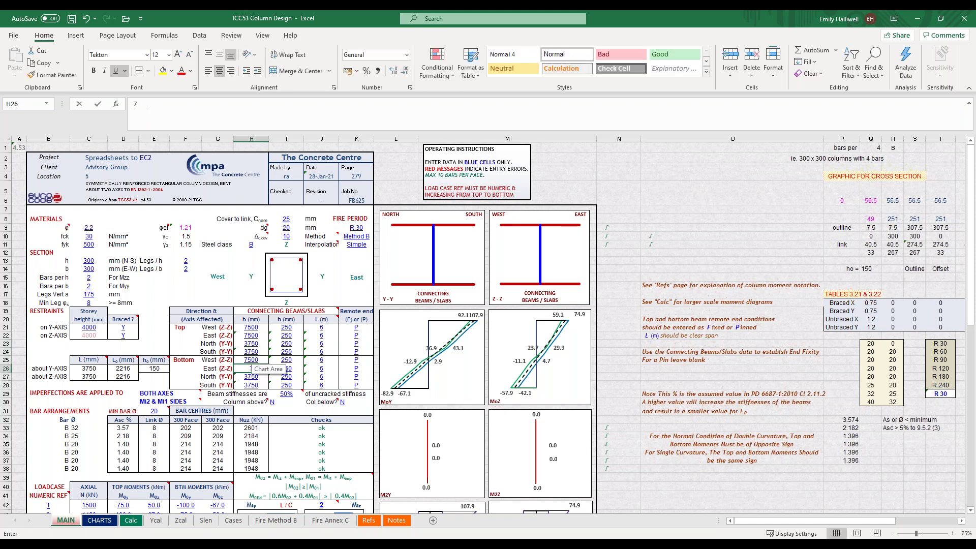
type("7500")
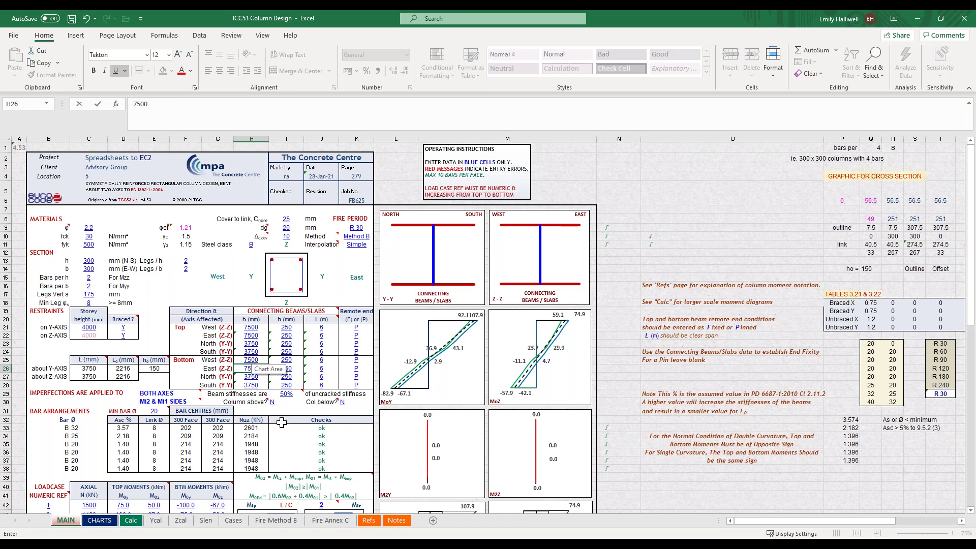
key("Return")
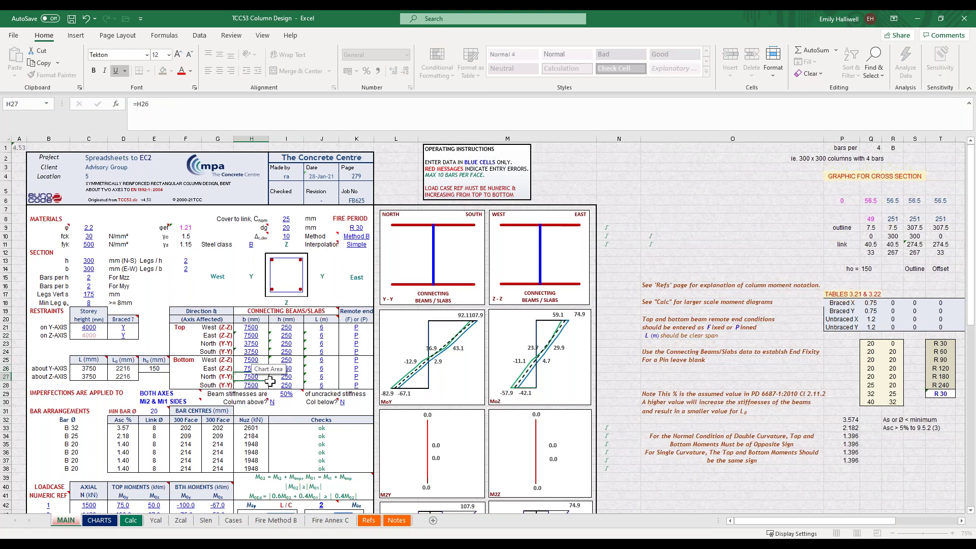
type("3750")
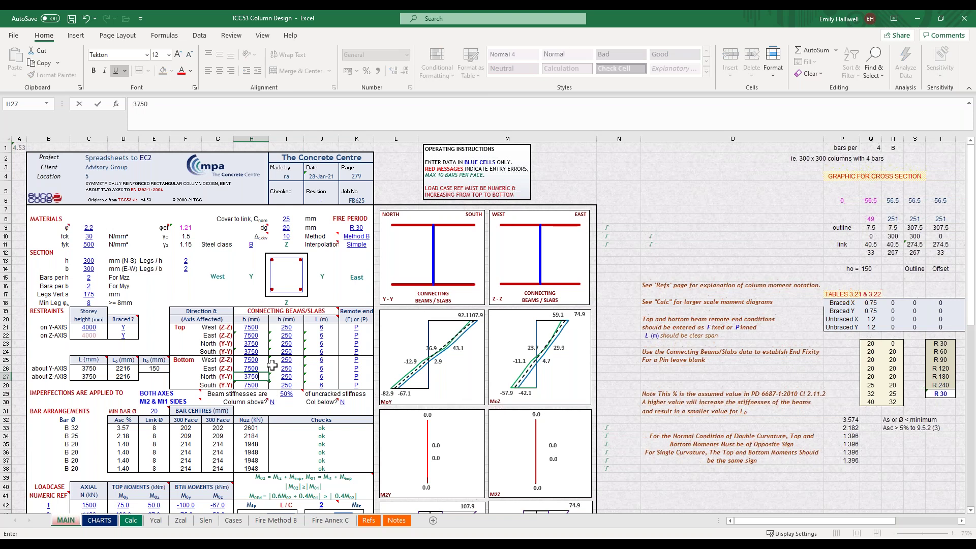
key("Return")
type("3")
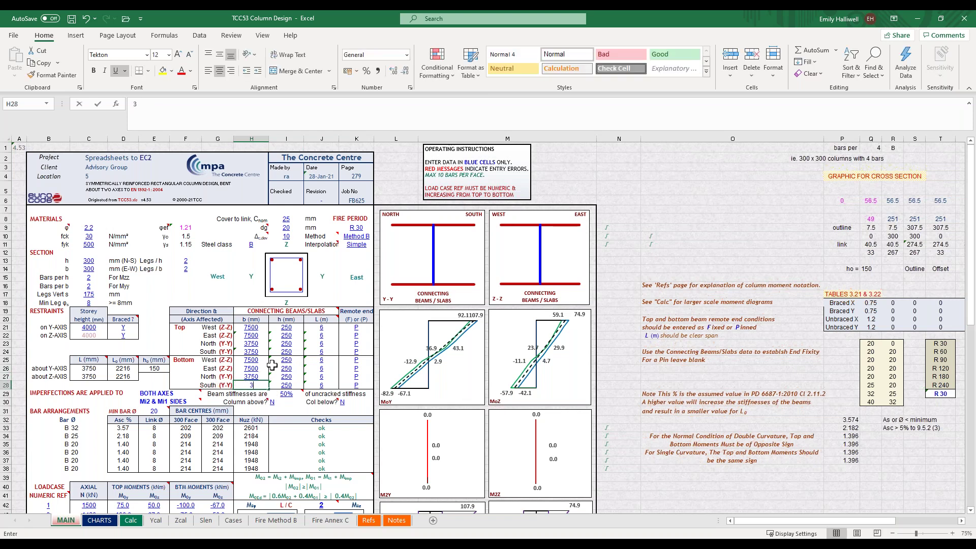
type("750")
key("Return")
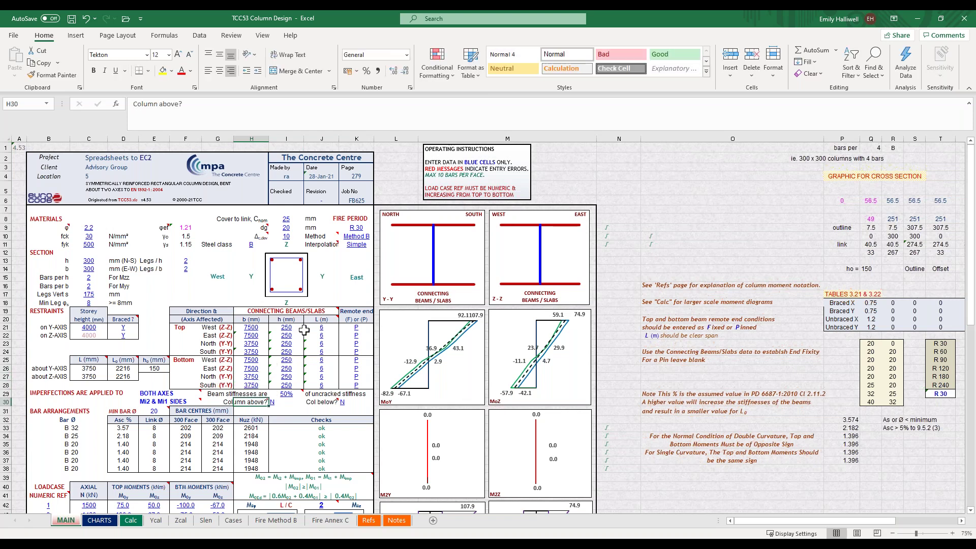
- Set beam spans to 0 for top and bottom West, and 7.5 m for top East
left_click(298, 327)
mouse_move(337, 319)
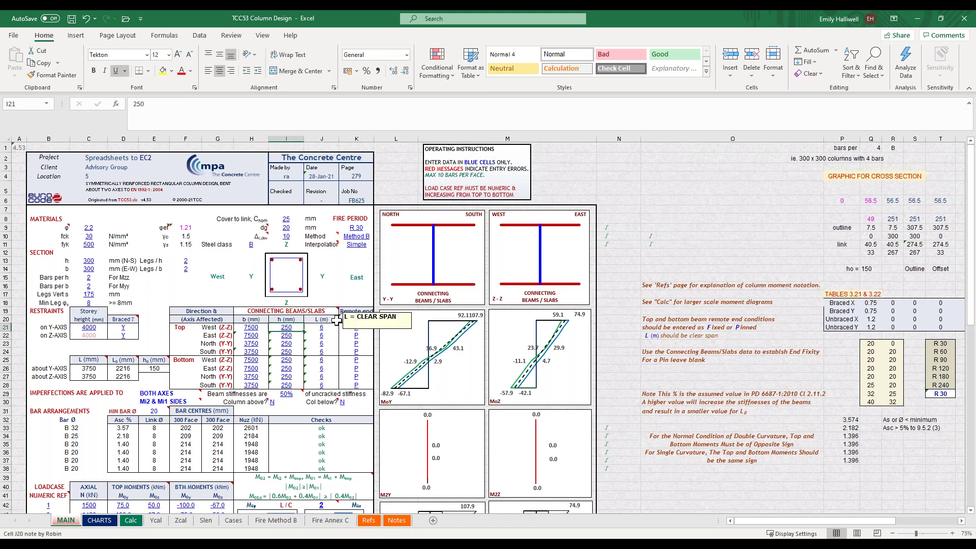
key("Tab")
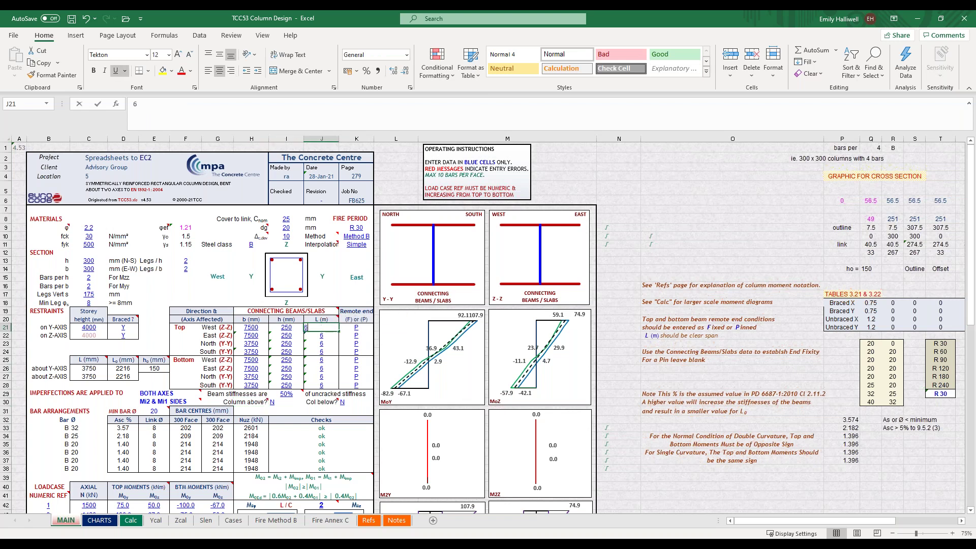
key("BackSpace")
type("0")
key("Return")
key("Down")
key("Down")
key("Down")
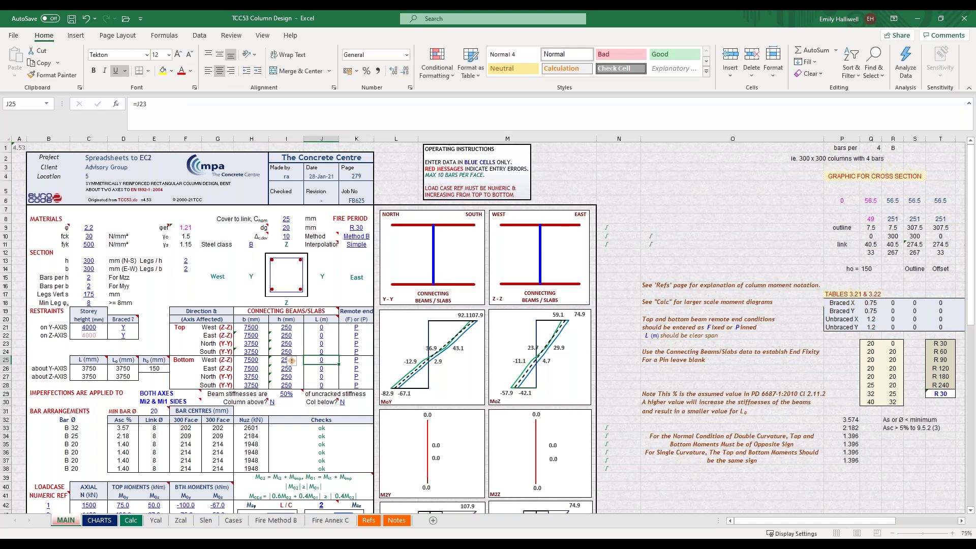
key("Up")
key("Up")
key("Up")
type("7")
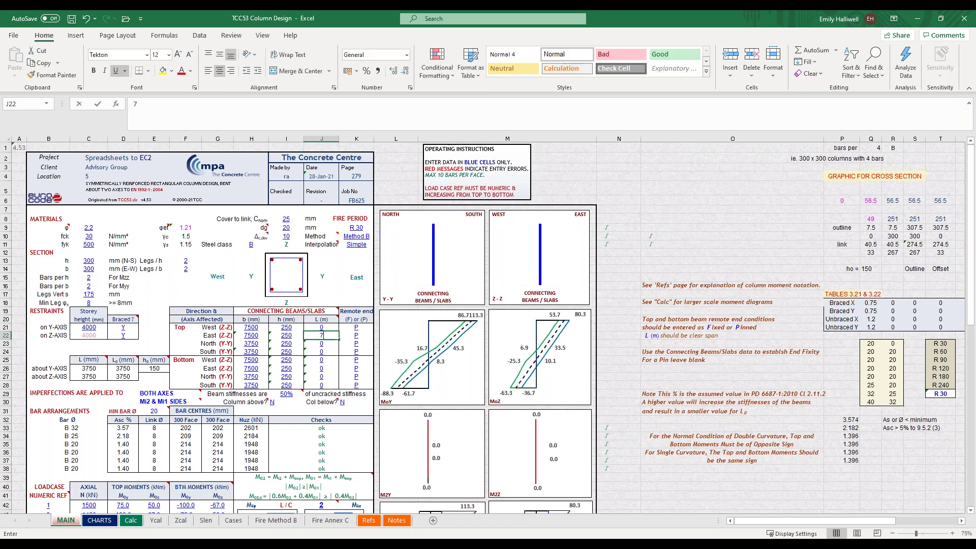
key("Return")
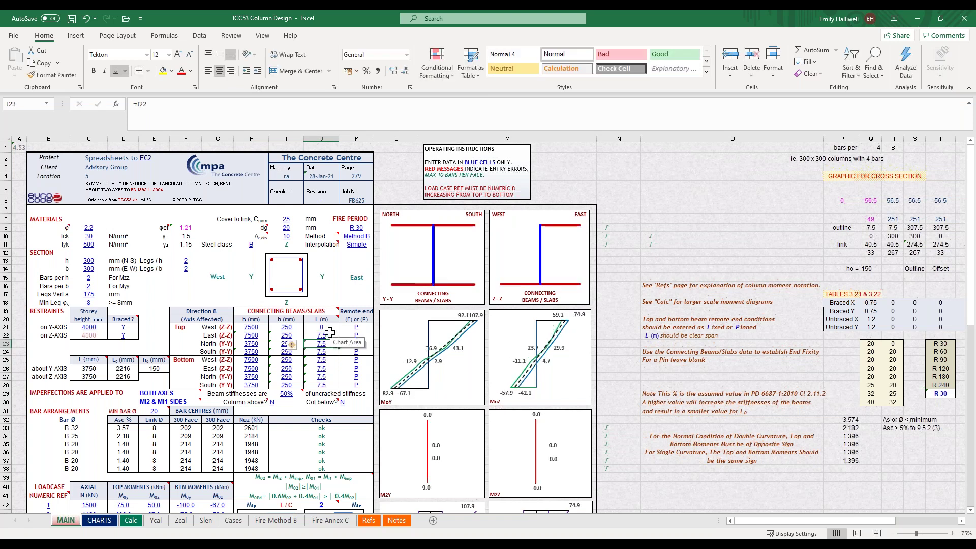
left_click(329, 361)
type("0")
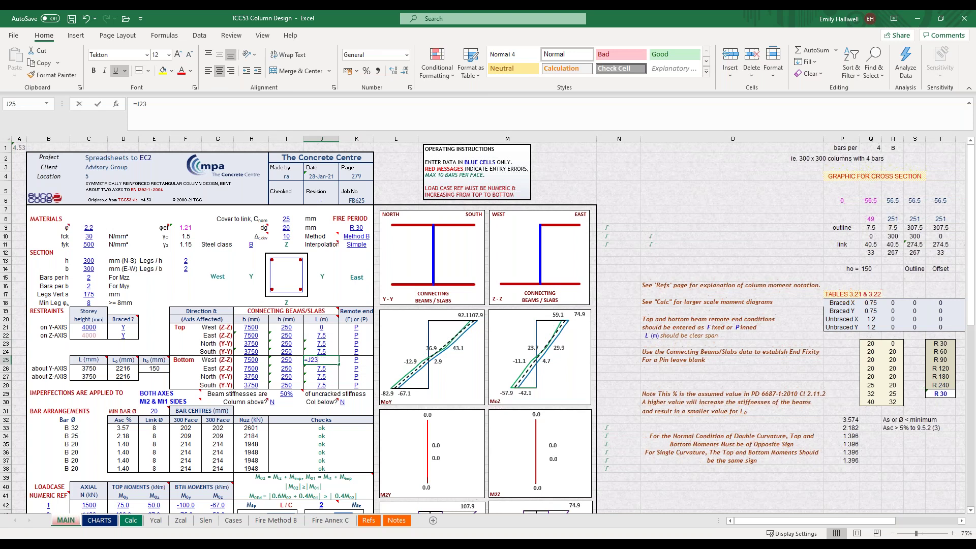
key("Return")
- Enter F as the remote end condition for all eight connecting beams
left_click(356, 327)
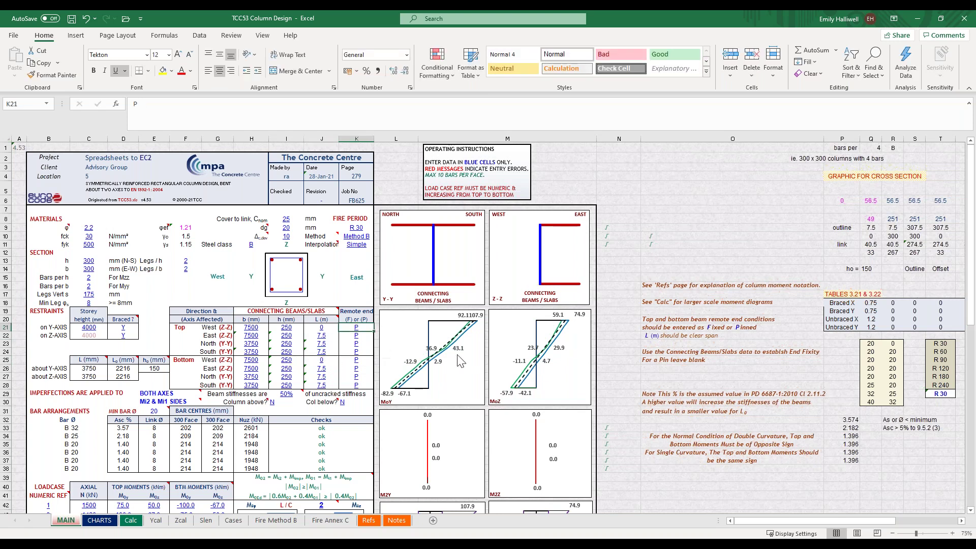
type("F")
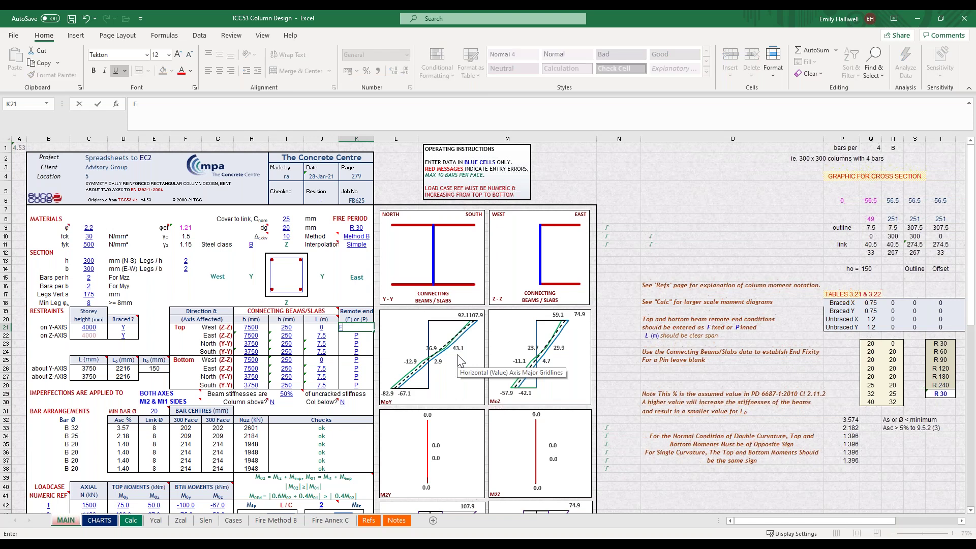
key("Return")
type("F")
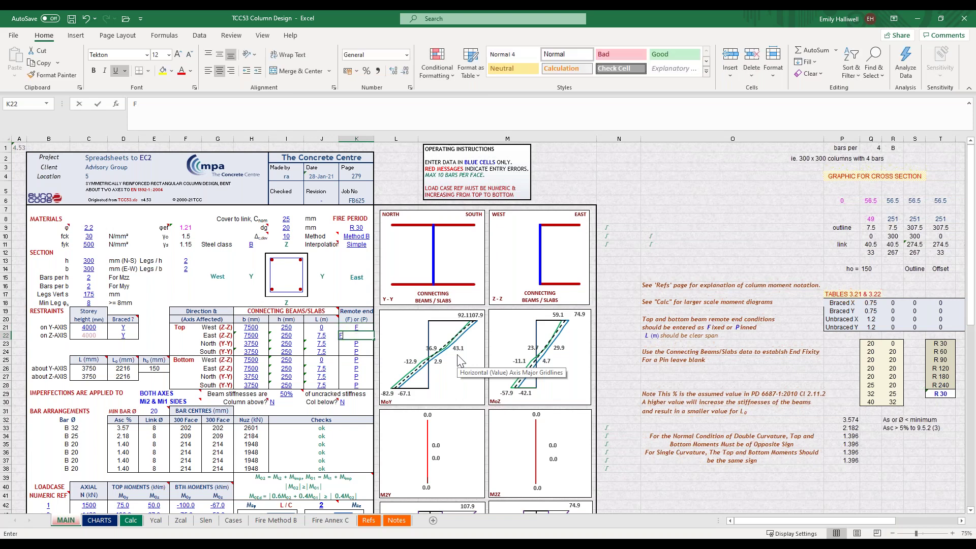
key("Return")
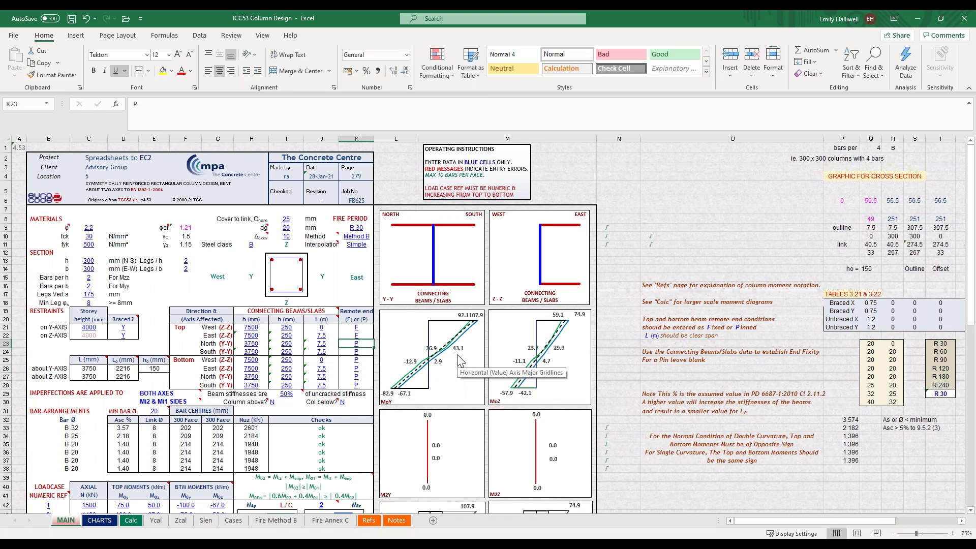
type("F")
key("Return")
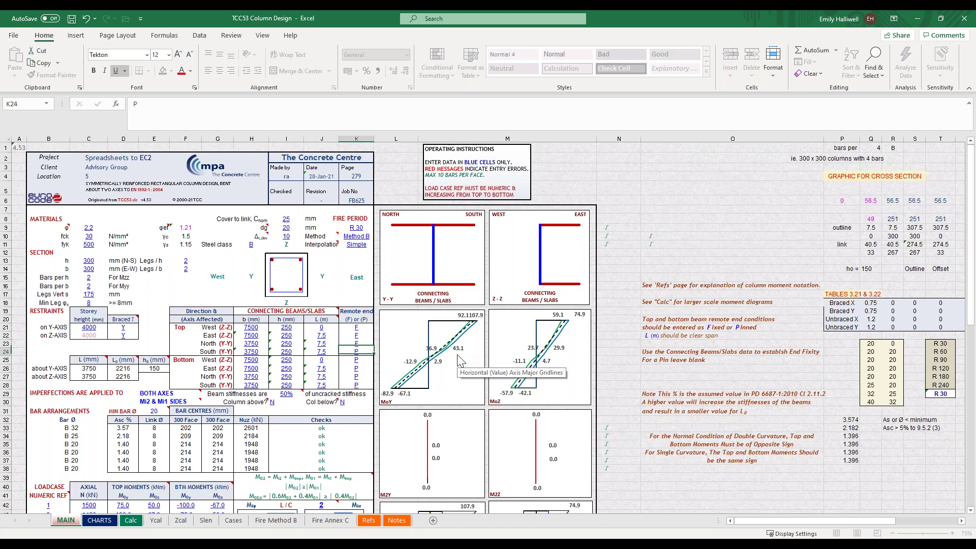
type("F")
key("Return")
type("F")
key("Return")
type("F")
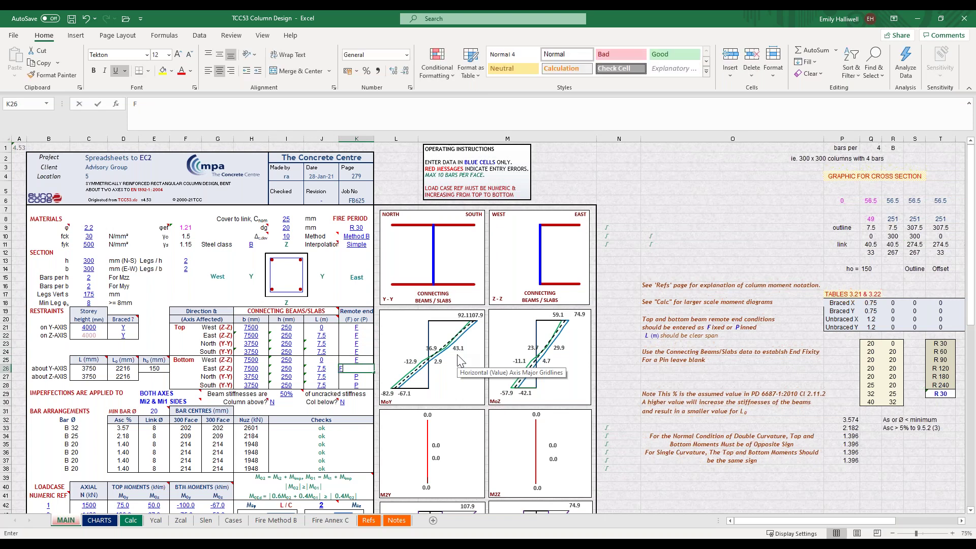
key("Return")
type("F")
key("Return")
key("Return")
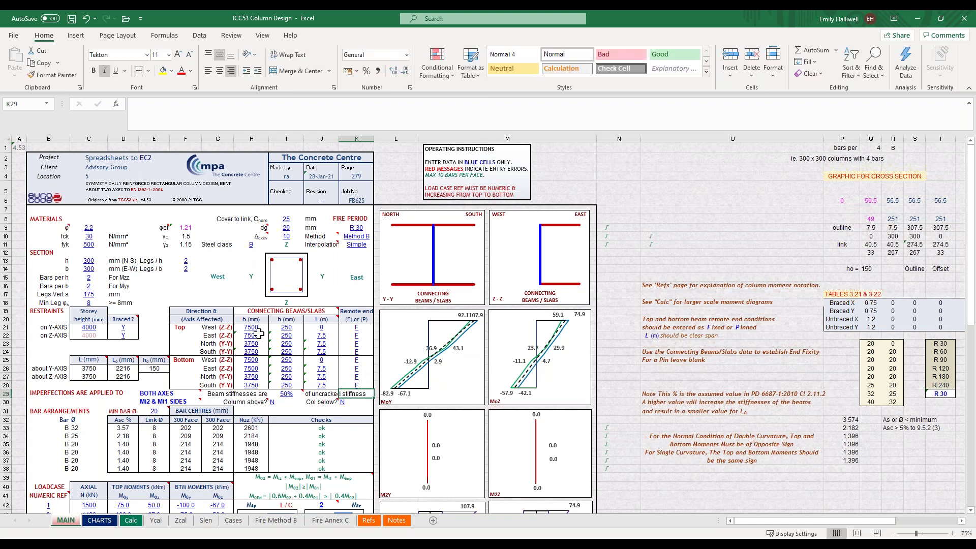
- Set both Column above? and Col below? to Y
left_click(123, 370)
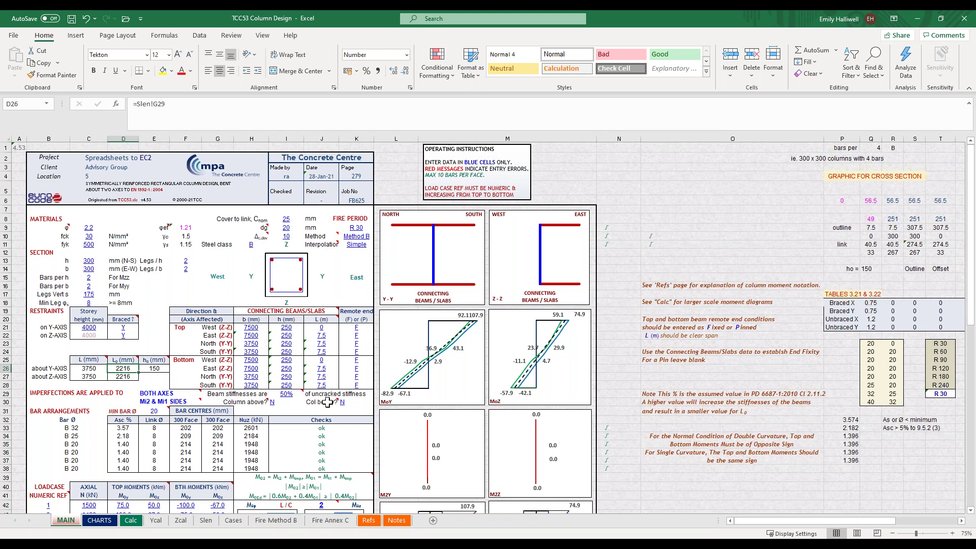
scroll(328, 402, "down", 2)
left_click(290, 339)
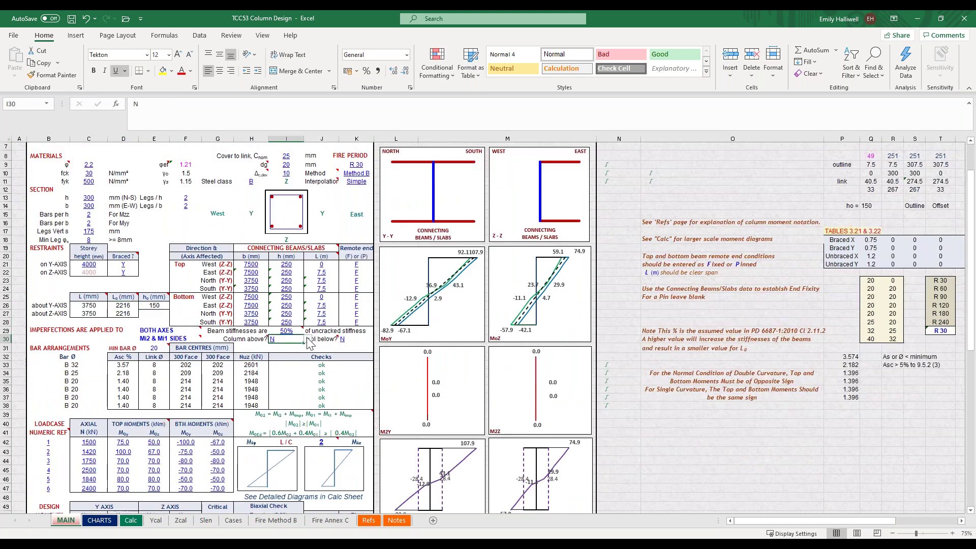
left_click(293, 330)
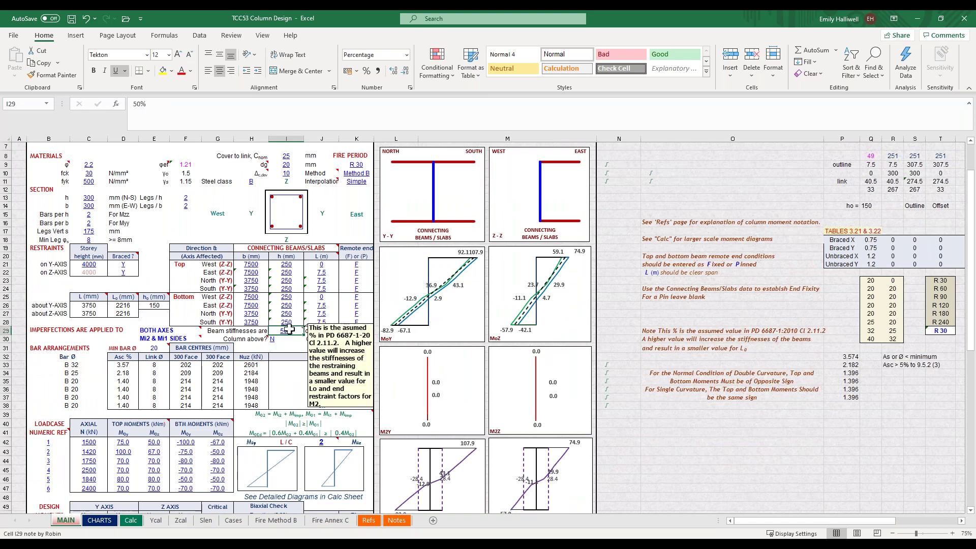
left_click(288, 339)
left_click(307, 339)
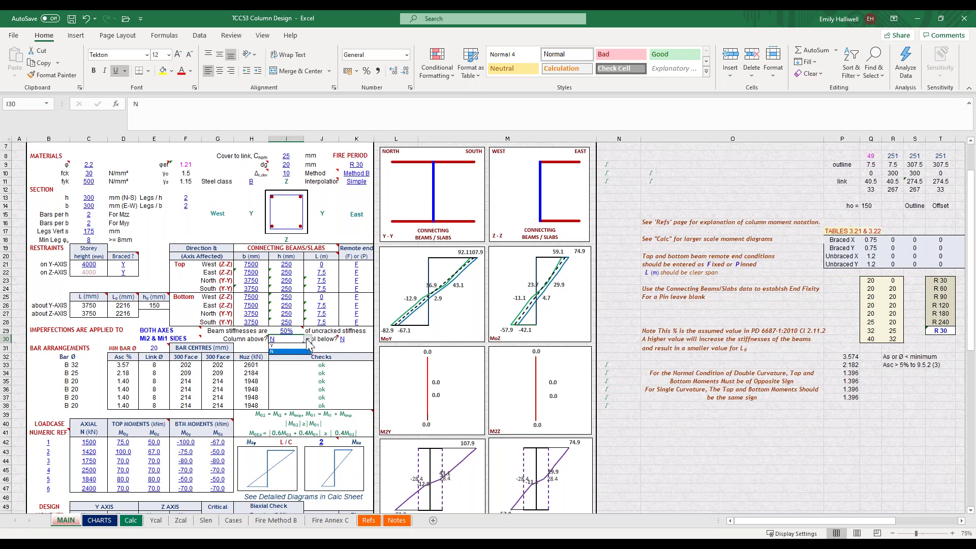
left_click(299, 345)
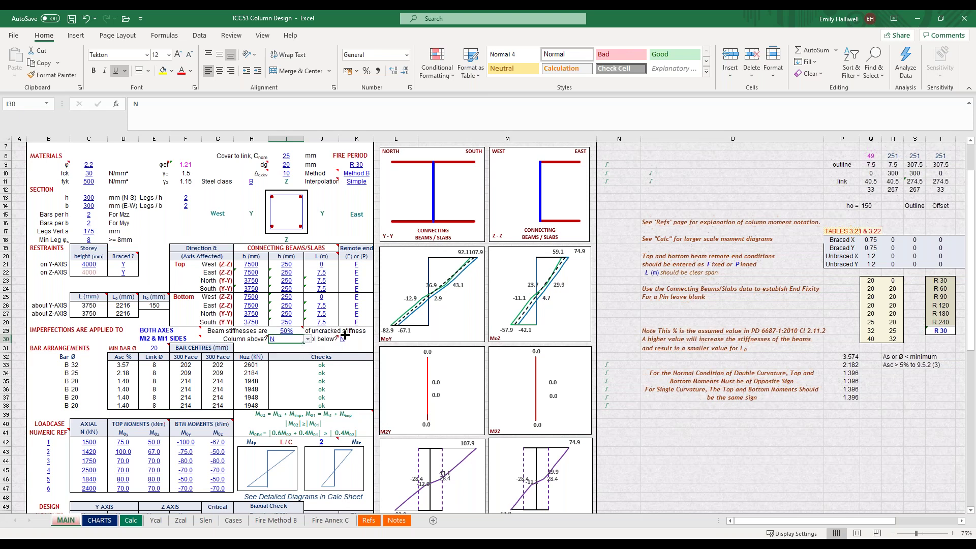
left_click(356, 339)
left_click(377, 339)
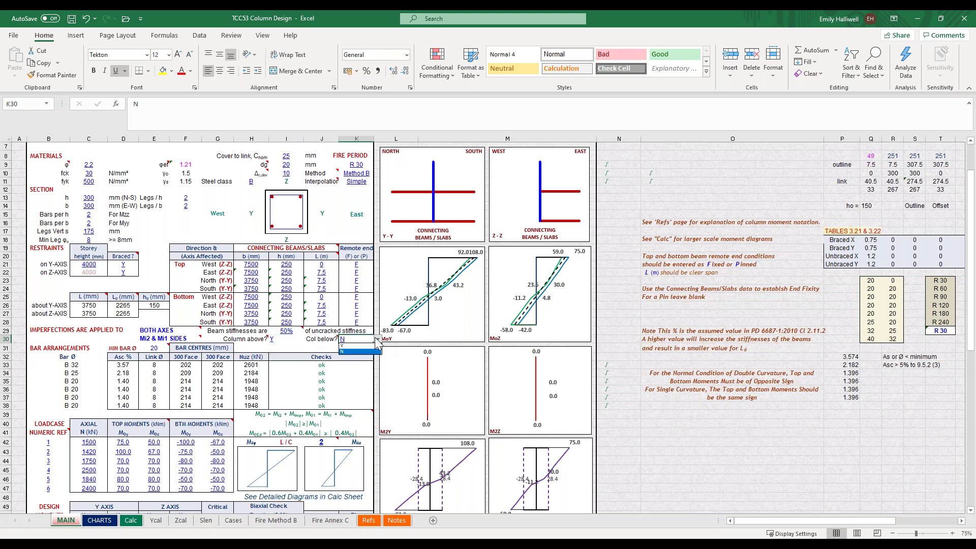
left_click(348, 345)
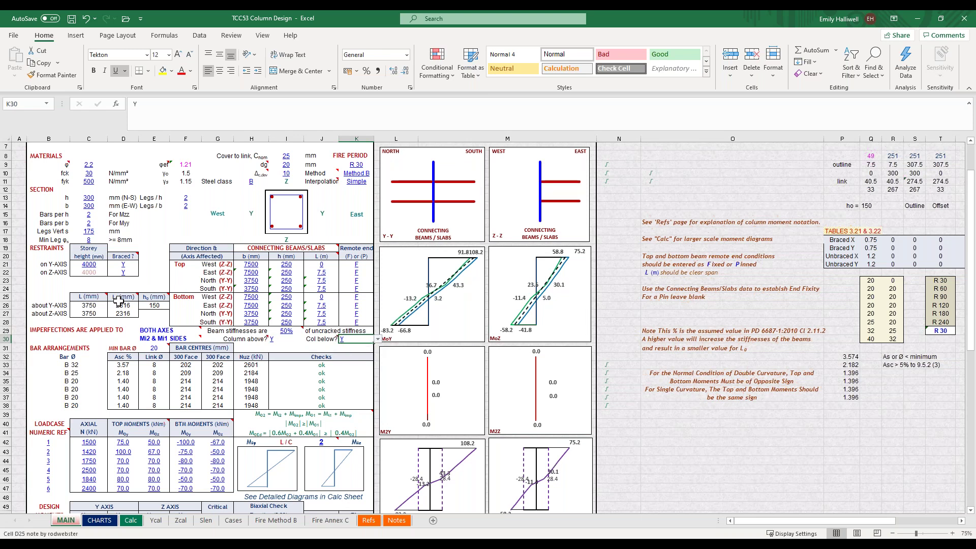
- Choose CRITICAL AXIS for where imperfections apply, leaving sides at Mi2 & Mi1 SIDES
mouse_move(184, 333)
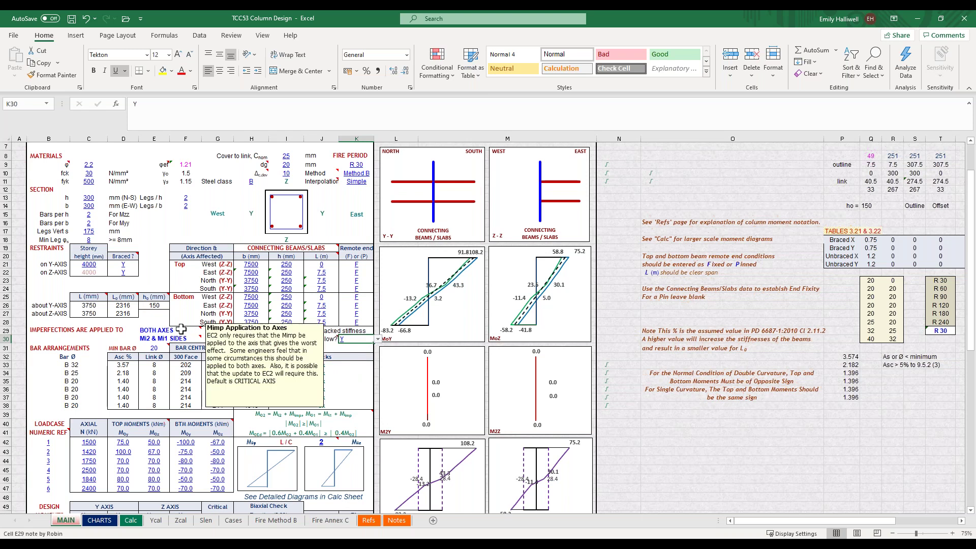
left_click(181, 329)
left_click(206, 331)
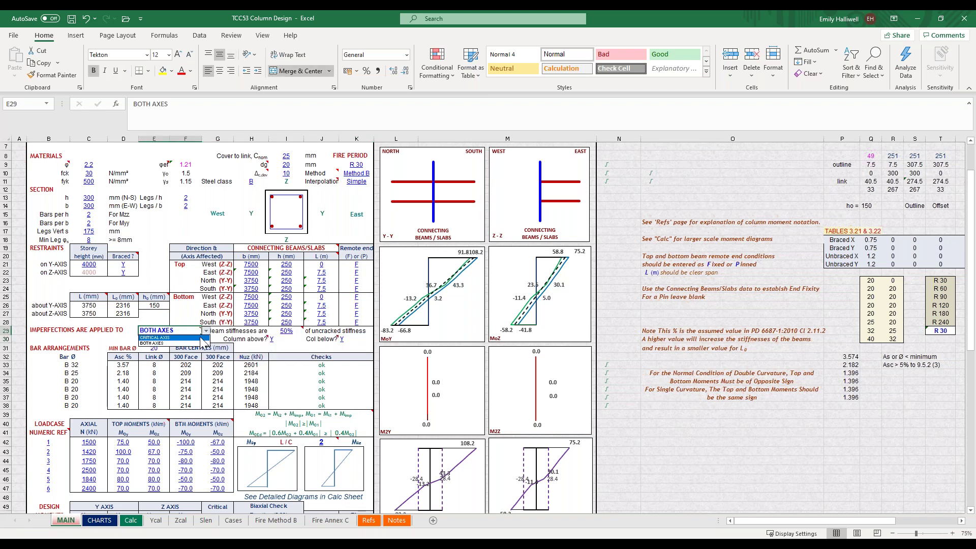
left_click(202, 337)
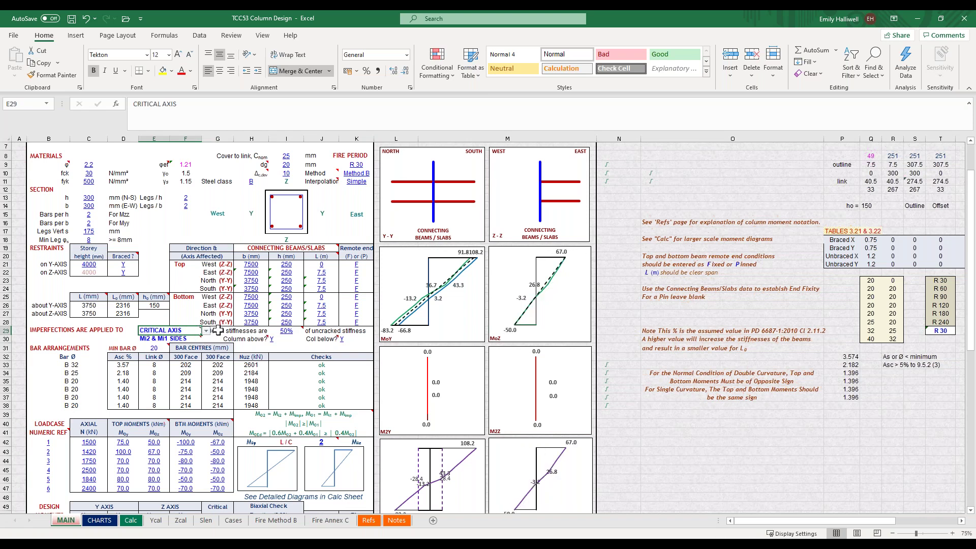
left_click(196, 339)
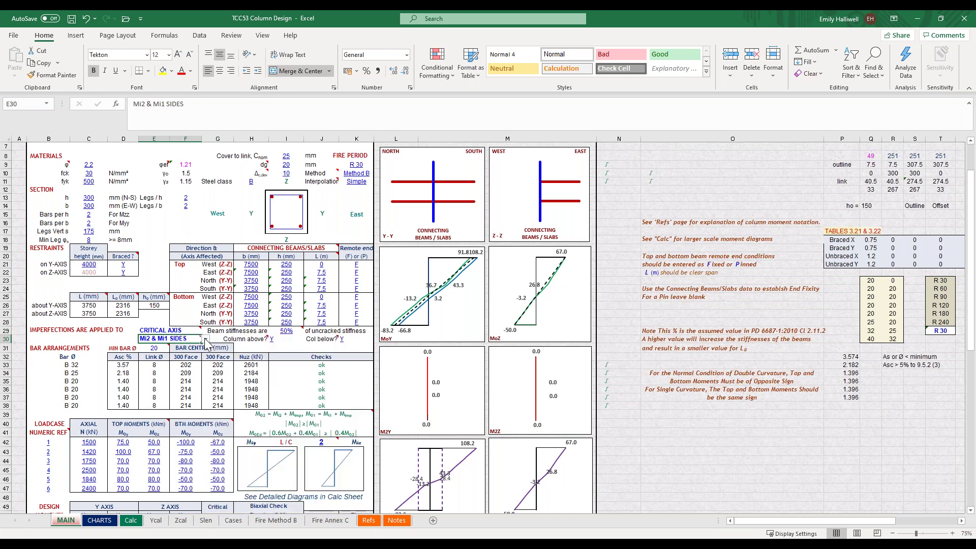
left_click(206, 339)
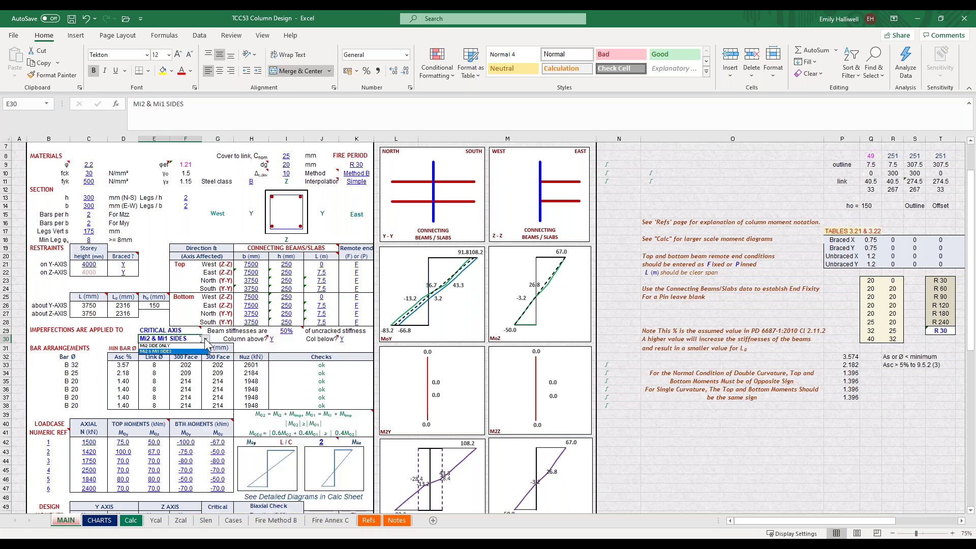
left_click(206, 339)
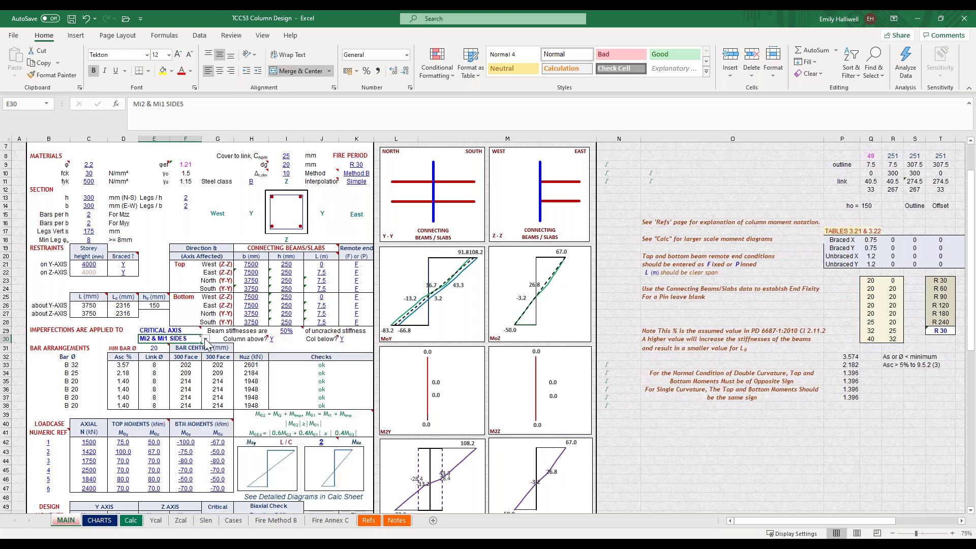
left_click(253, 348)
- Check the 20 mm minimum bar diameter, then scroll to load case 1's axial load
scroll(173, 316, "down", 1)
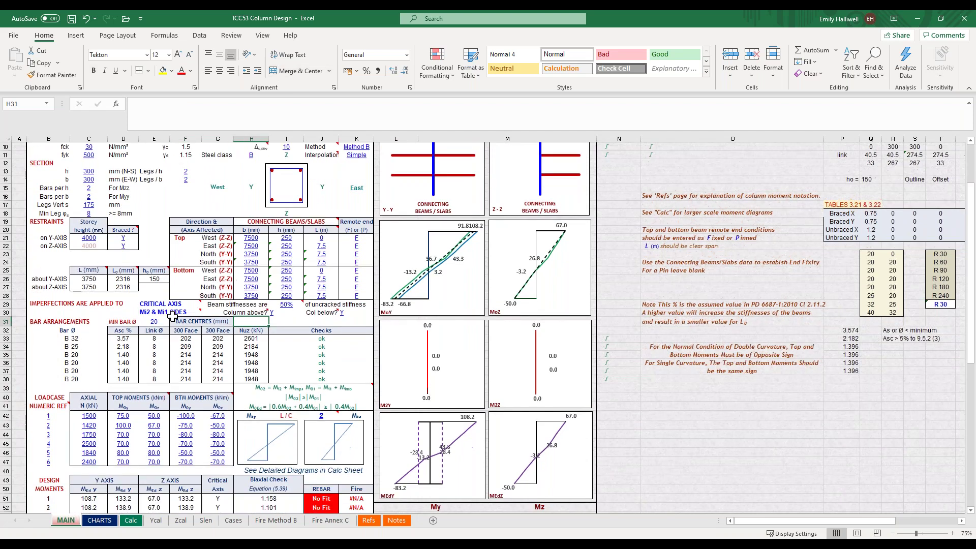
scroll(172, 316, "down", 1)
left_click(165, 297)
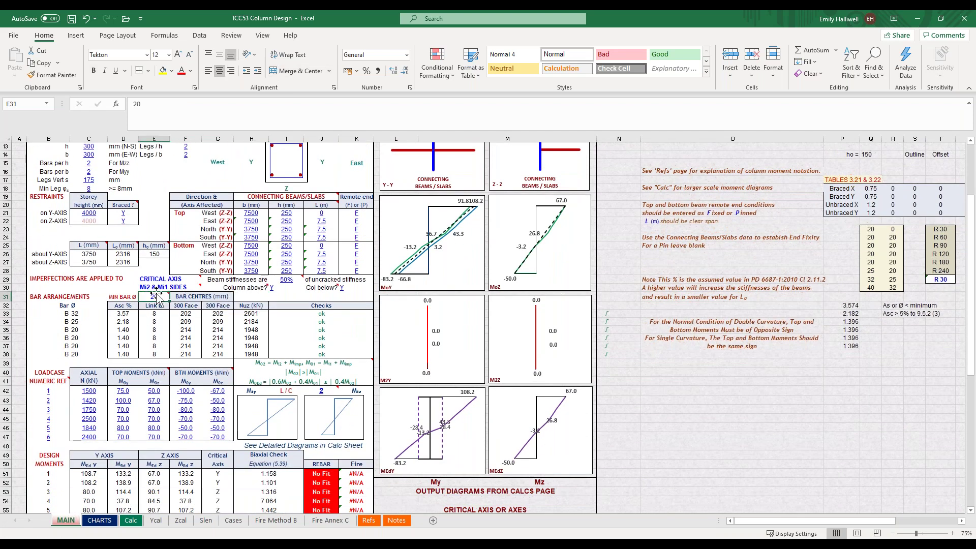
mouse_move(155, 298)
left_click(89, 391)
scroll(119, 377, "down", 2)
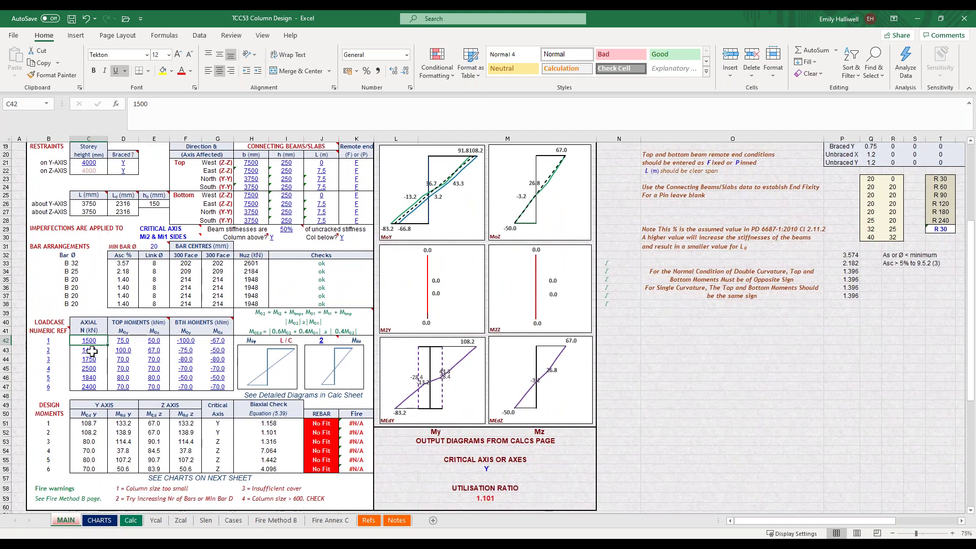
- Clear load cases 2 to 6 and set load case 1's axial load to 1620
left_click_drag(92, 351, 217, 386)
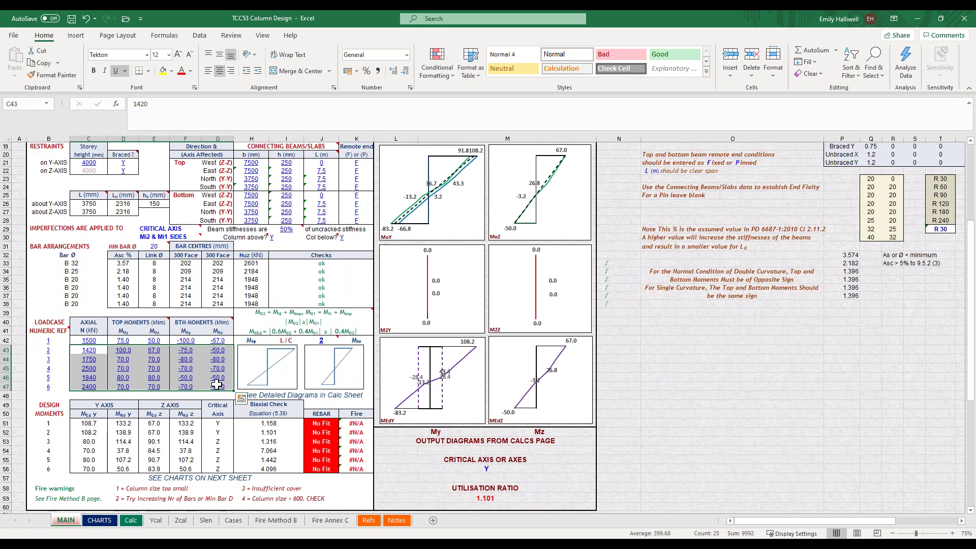
key("Delete")
left_click(89, 341)
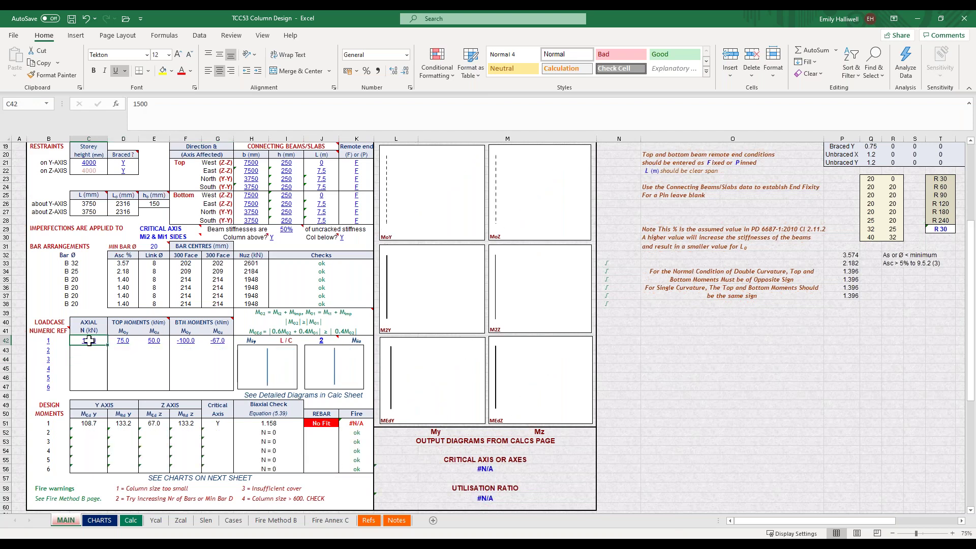
type("1620")
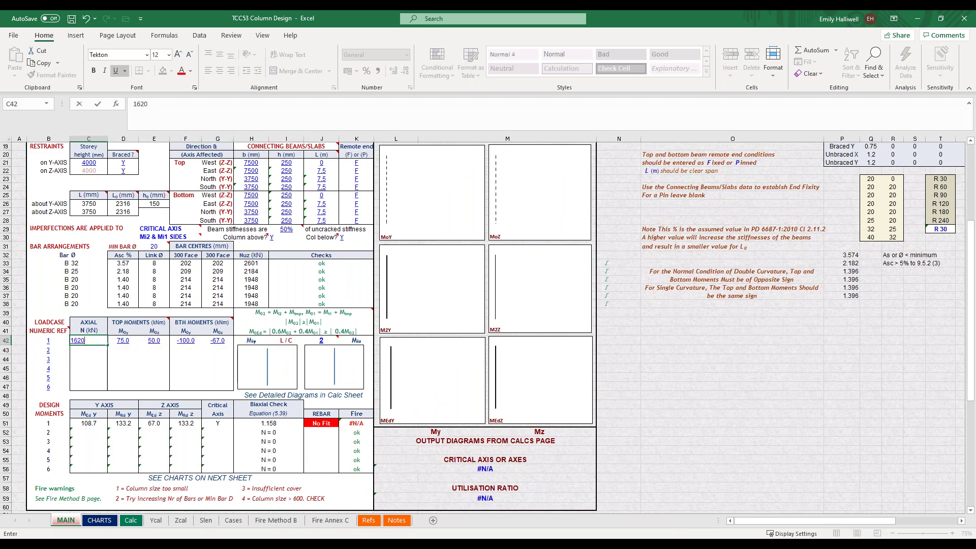
key("Tab")
- Set load case 1 moments: My top and bottom blank, Mz 38.5 top, -38.5 bottom
key("BackSpace")
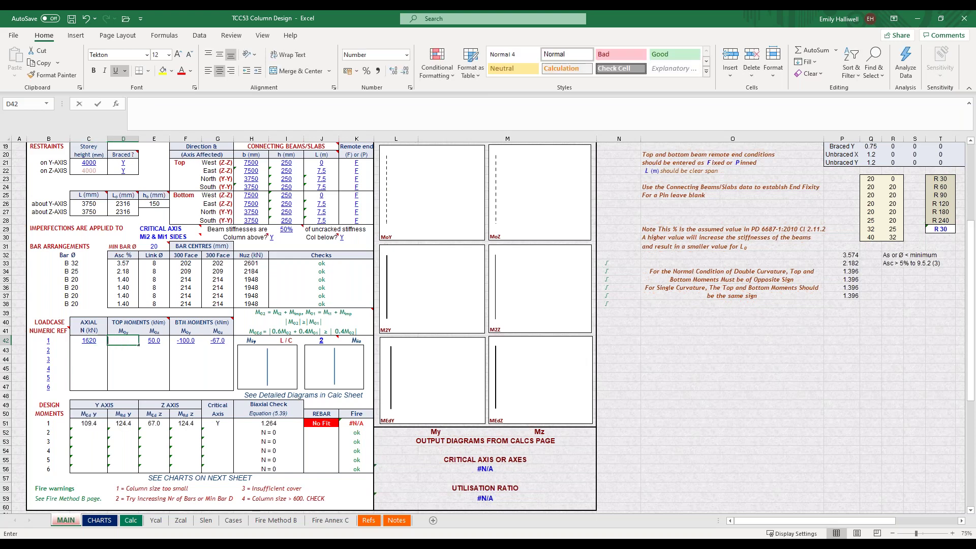
key("Tab")
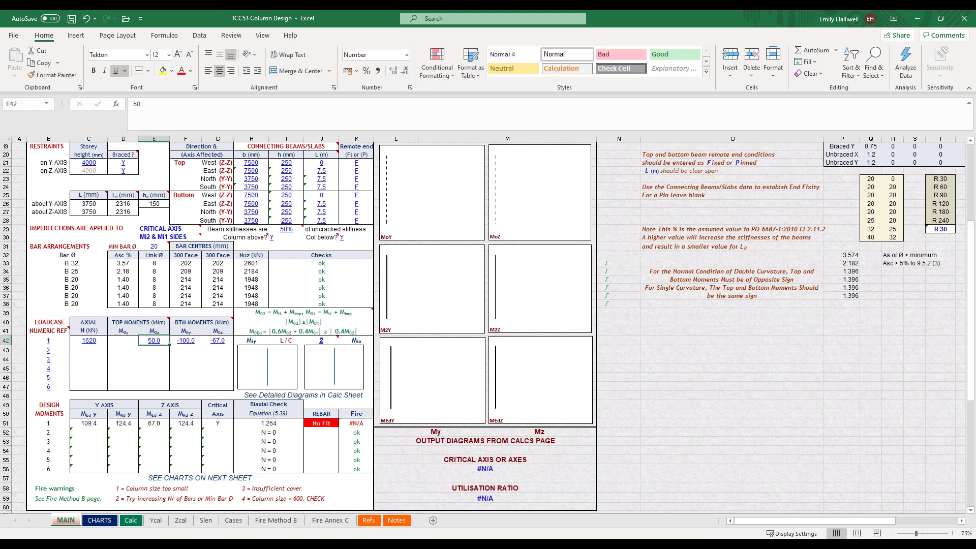
type("38.5")
key("Tab")
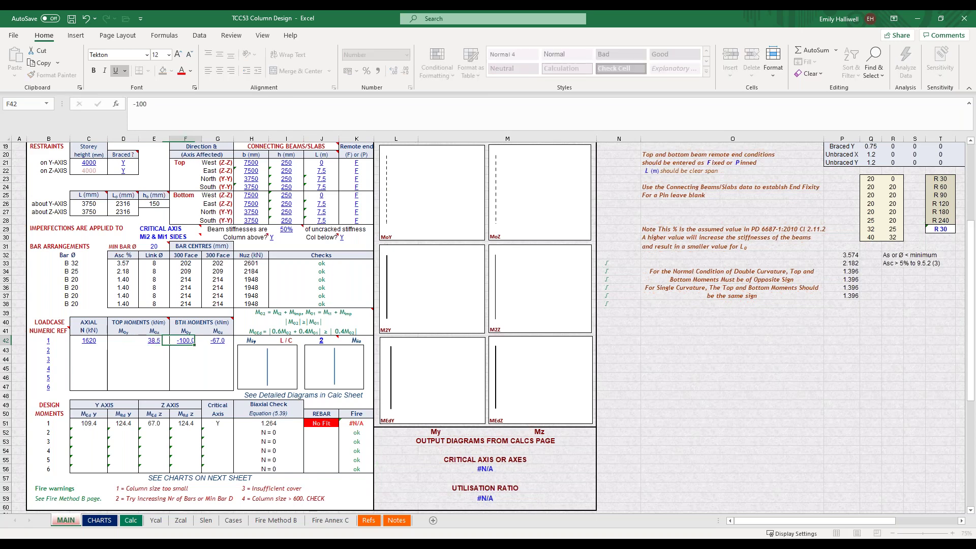
key("Delete")
key("Tab")
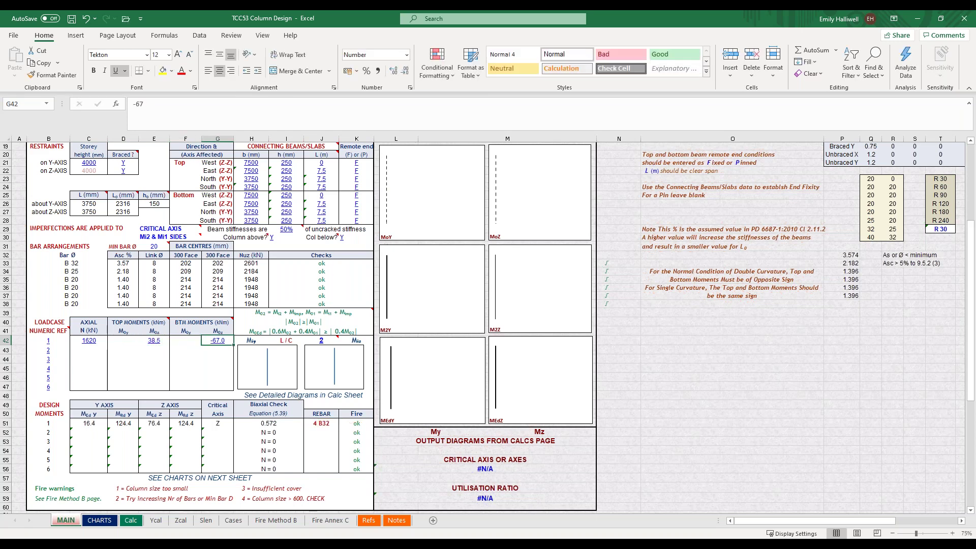
type("-38")
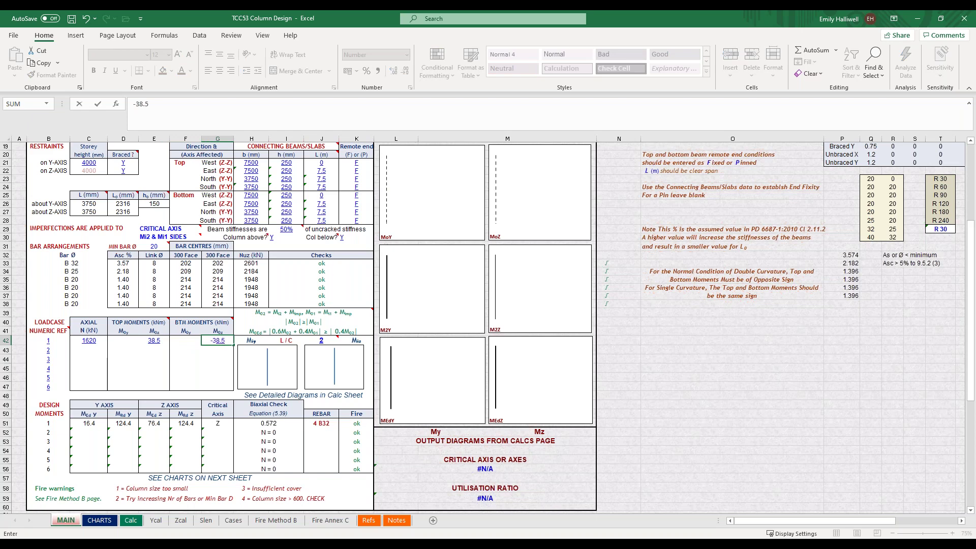
type(".5")
key("Return")
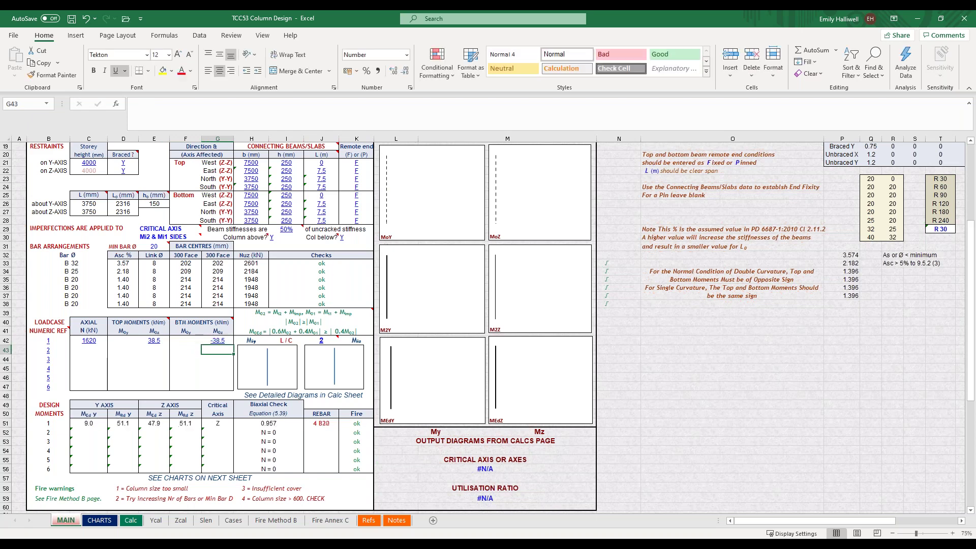
- Show loadcase 1 in the moment diagrams
left_click(316, 340)
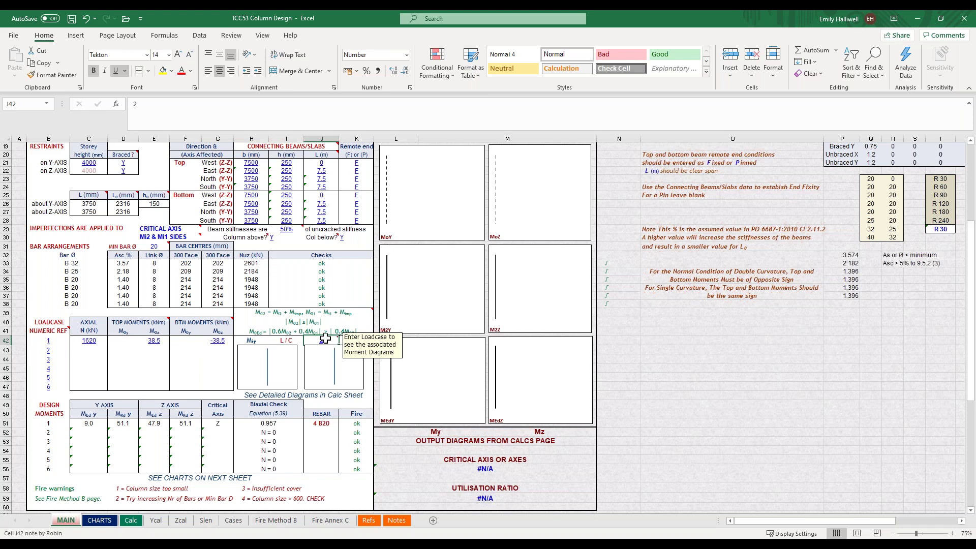
type("1")
left_click(191, 368)
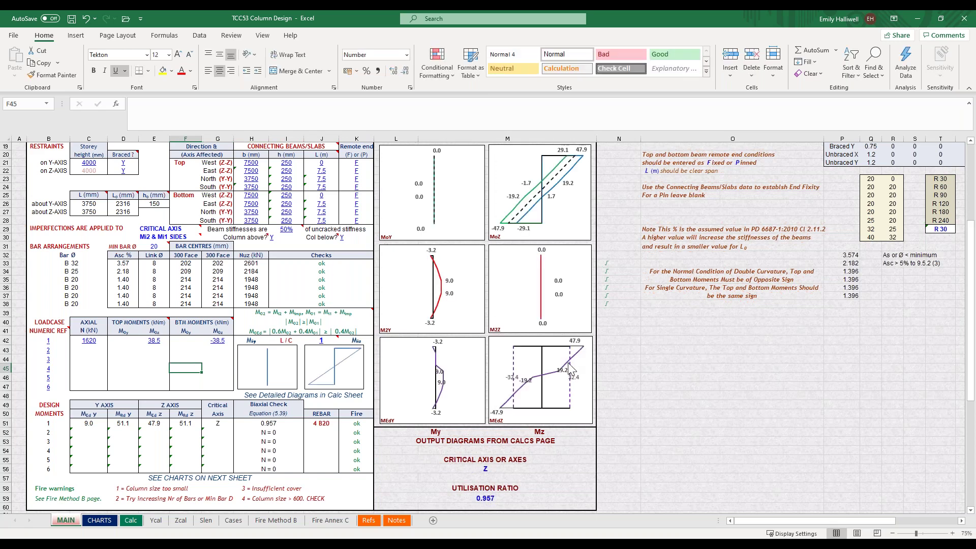
scroll(569, 367, "up", 4)
scroll(472, 372, "down", 4)
left_click(101, 423)
scroll(101, 423, "down", 1)
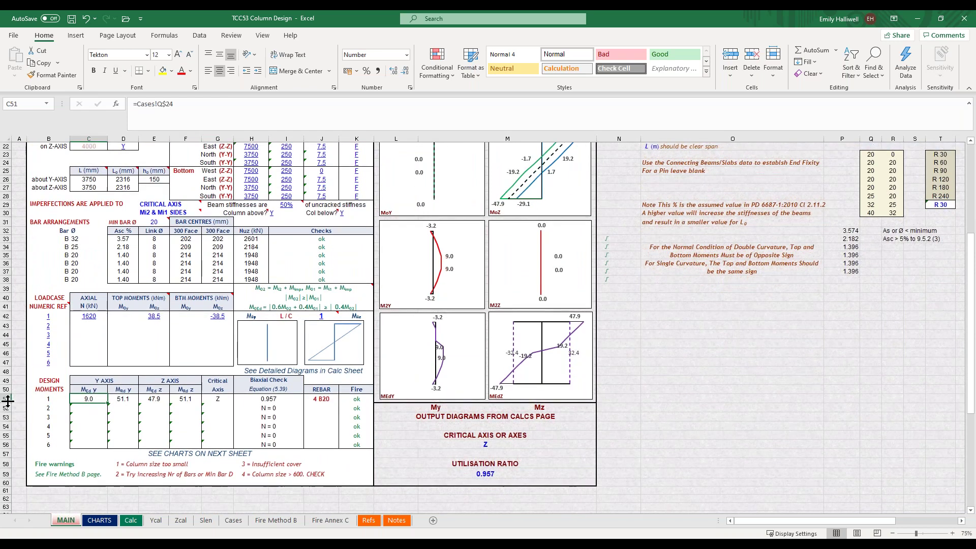
left_click(10, 399)
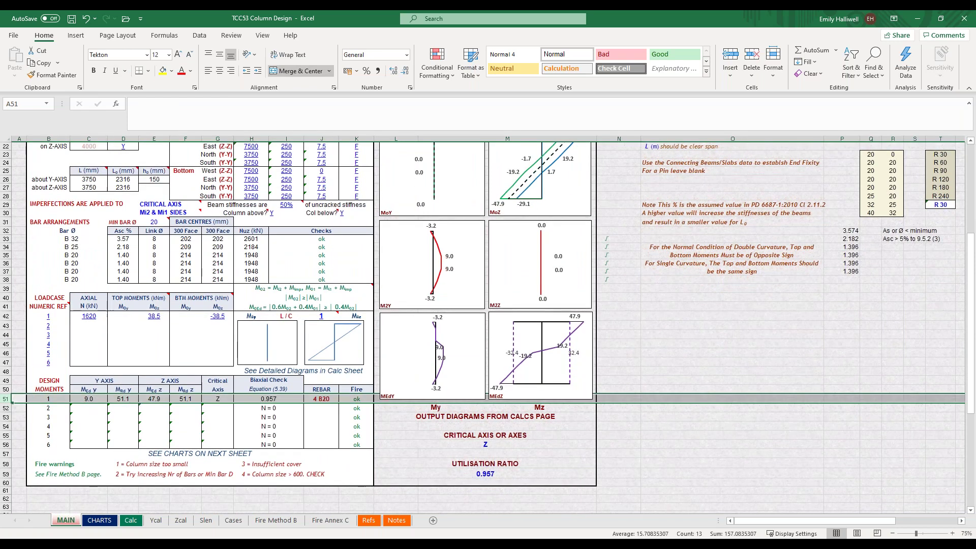
left_click(184, 400)
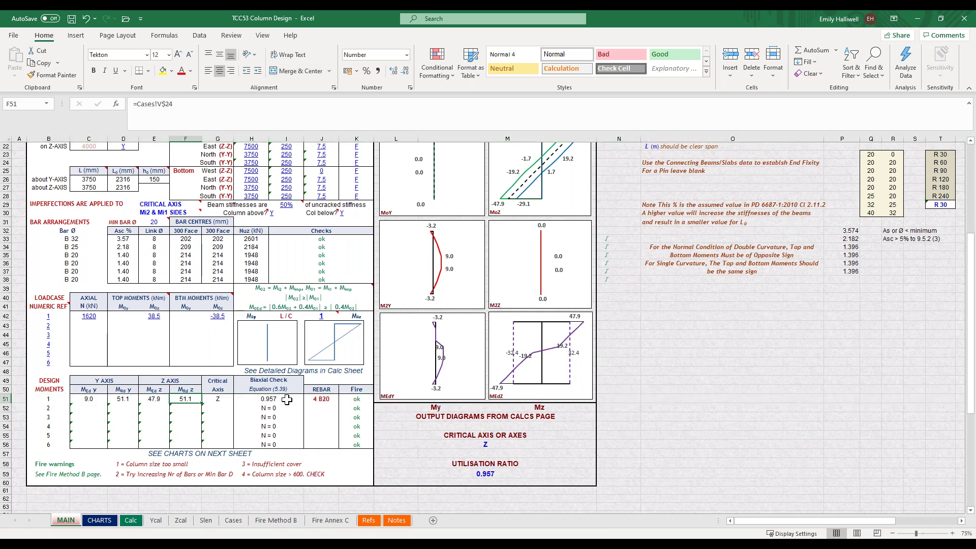
left_click(335, 400)
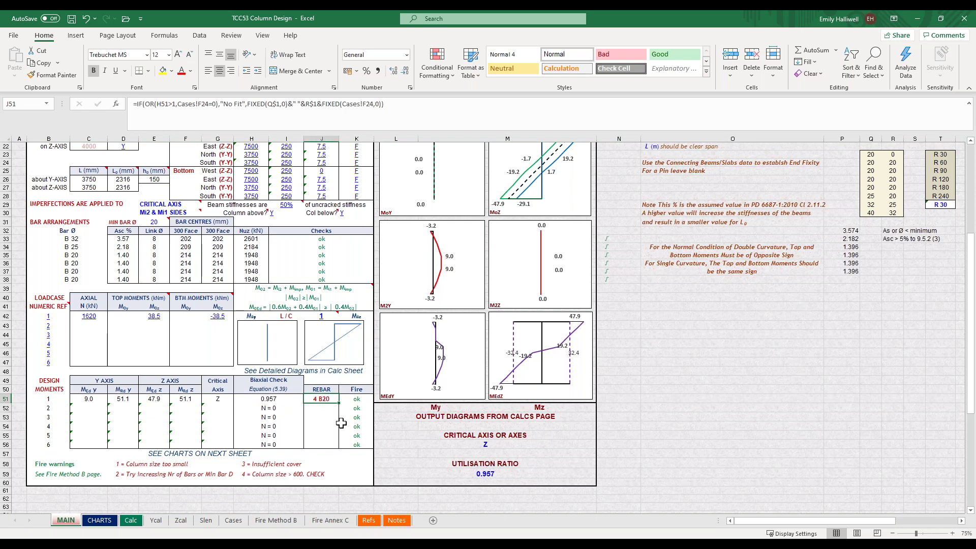
left_click(367, 399)
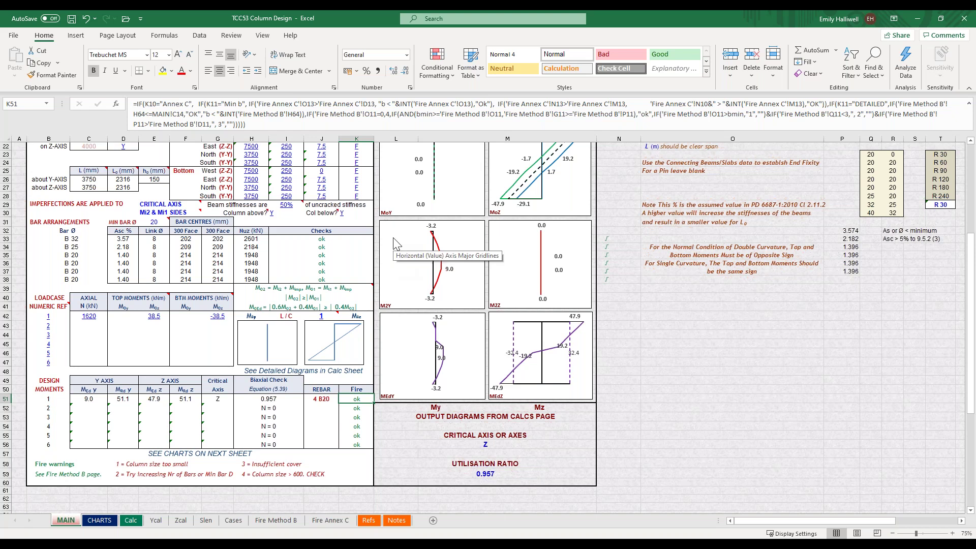
scroll(396, 244, "up", 7)
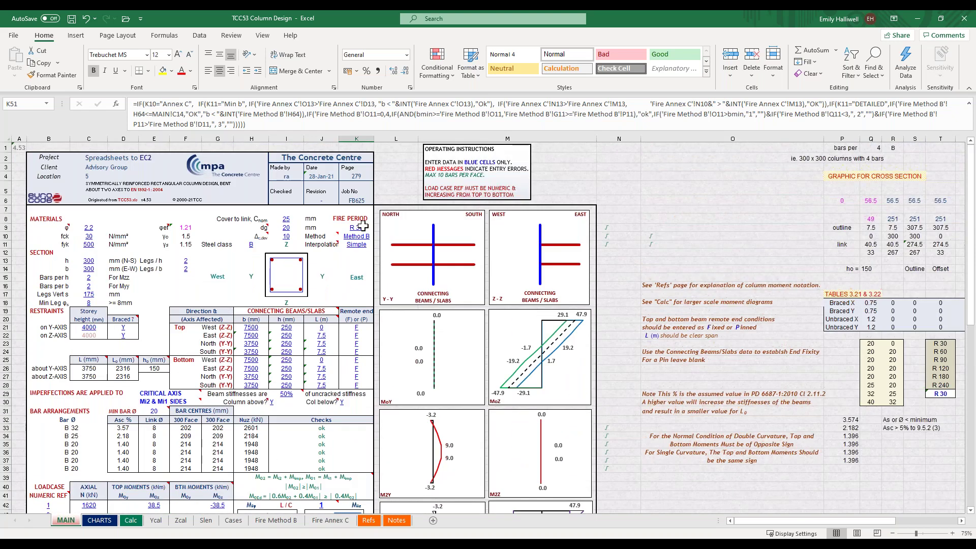
left_click(376, 228)
left_click(378, 228)
left_click(374, 251)
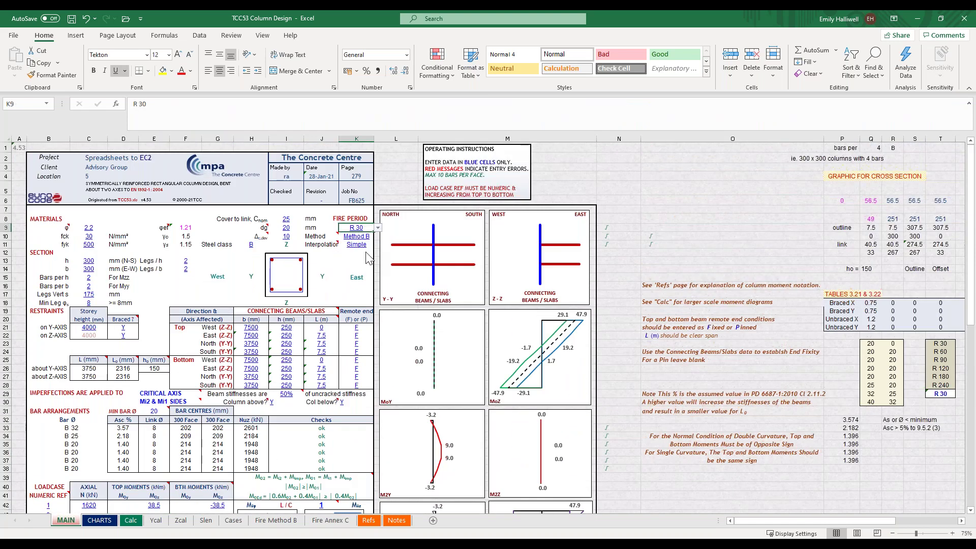
left_click(412, 244)
scroll(359, 267, "down", 3)
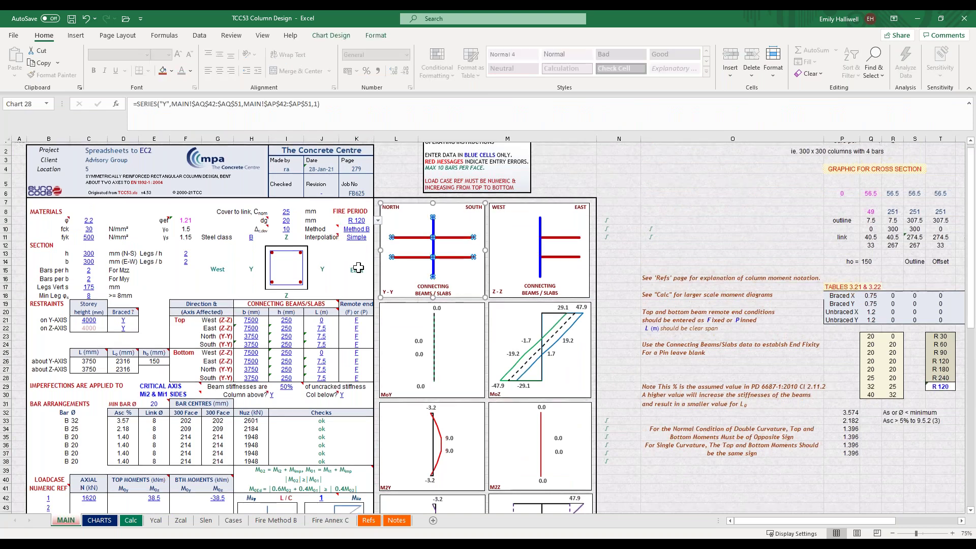
scroll(359, 267, "down", 3)
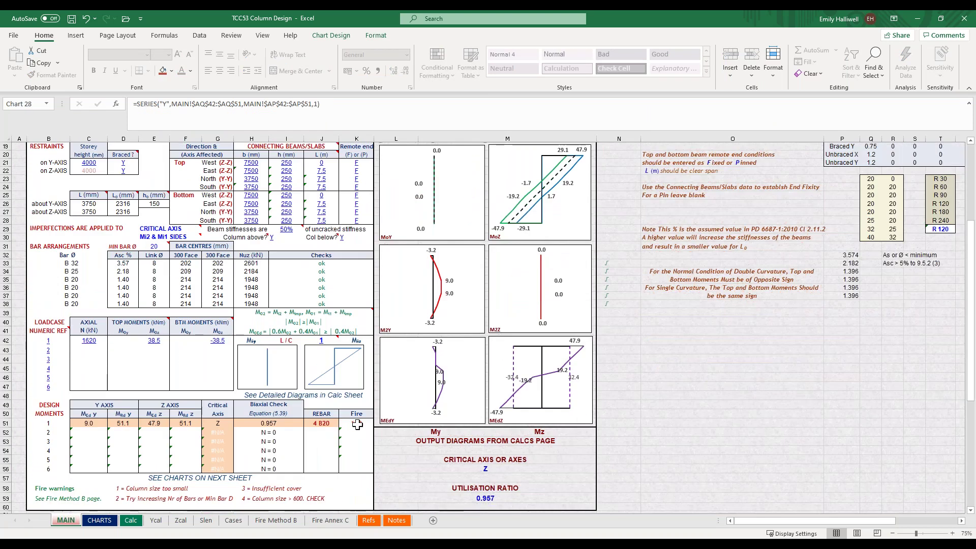
left_click(358, 424)
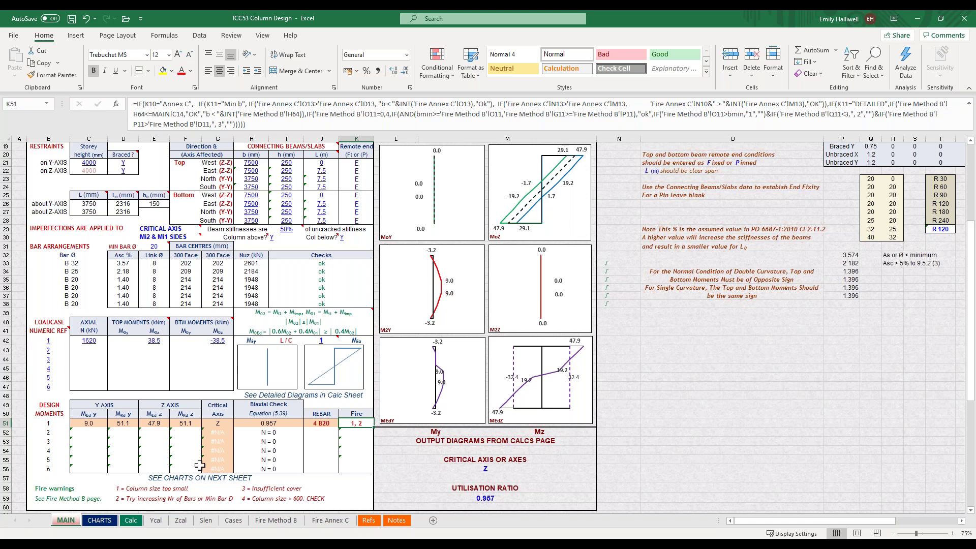
left_click_drag(972, 356, 972, 144)
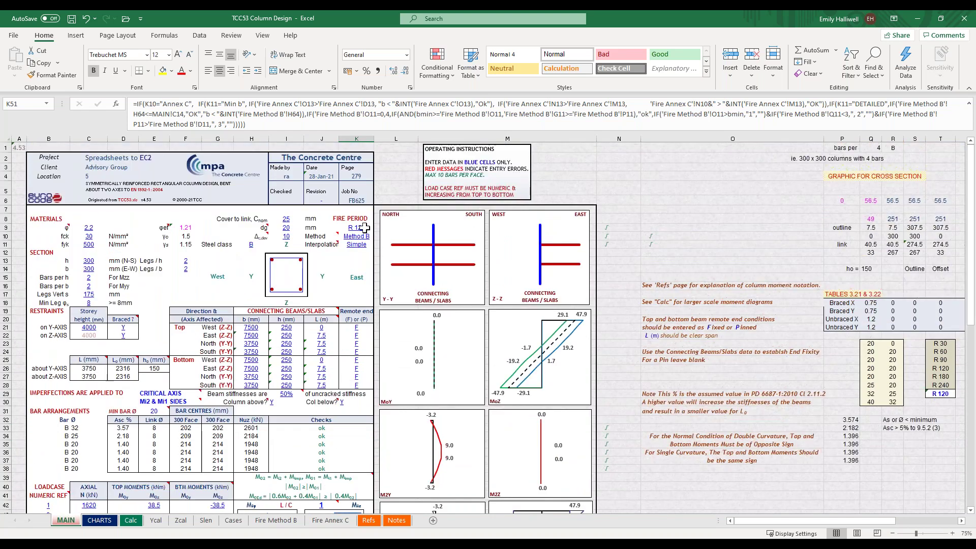
left_click(363, 228)
left_click(378, 227)
left_click(355, 235)
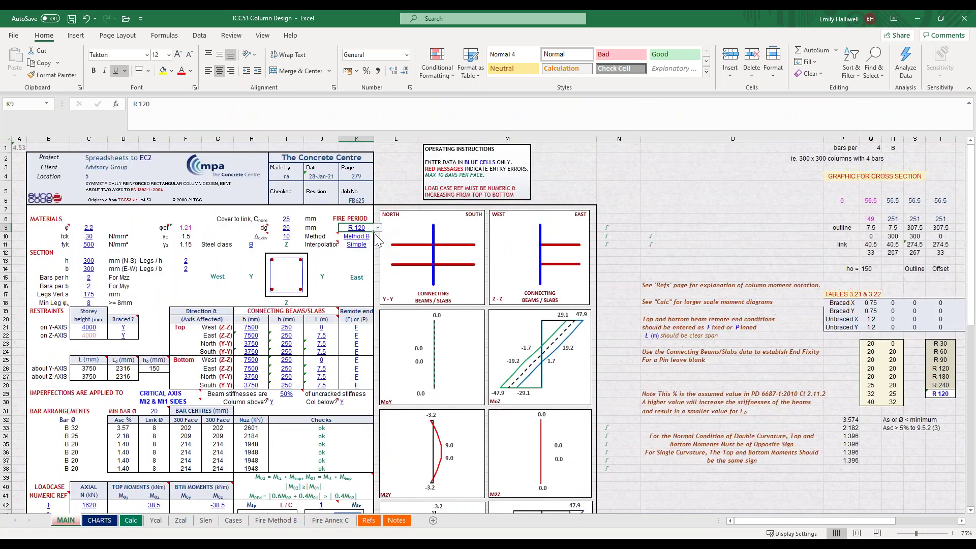
left_click(351, 259)
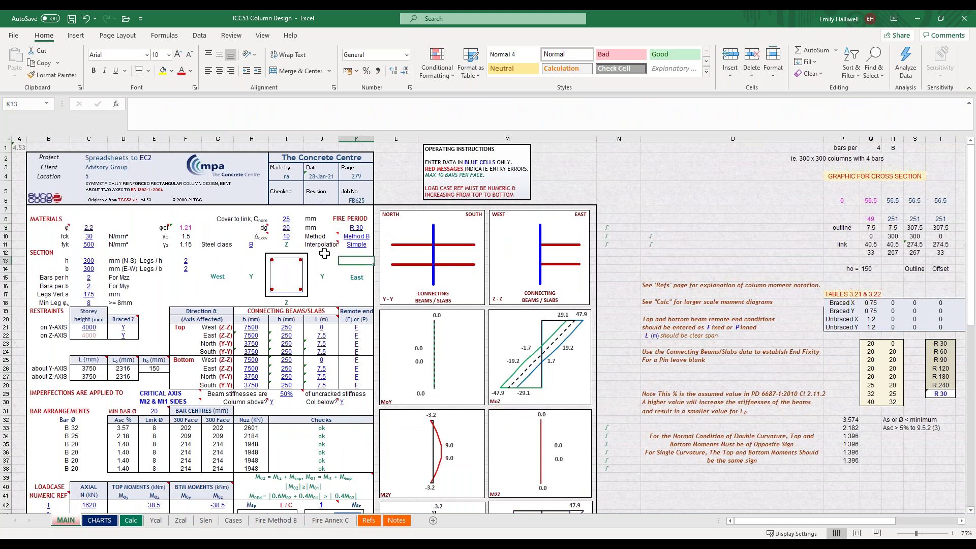
scroll(211, 325, "down", 5)
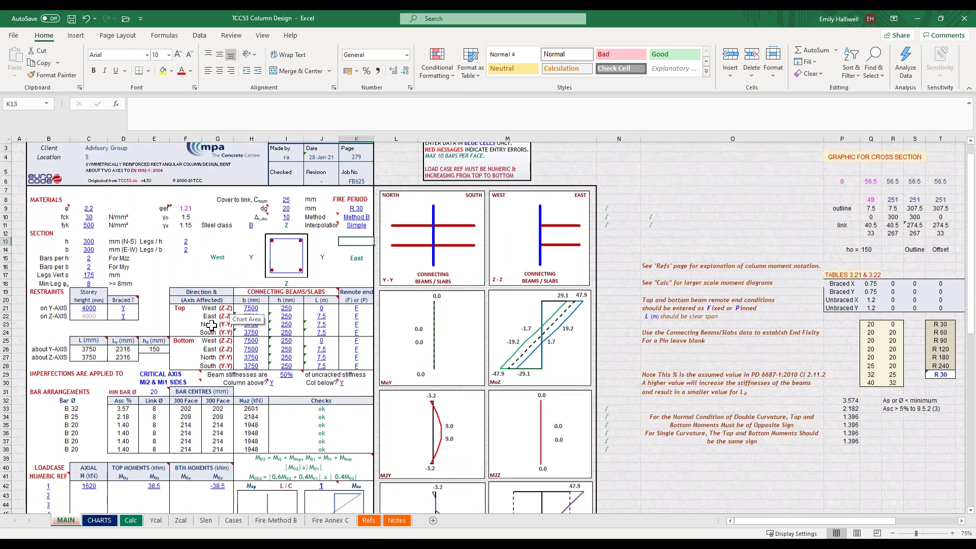
scroll(227, 295, "down", 2)
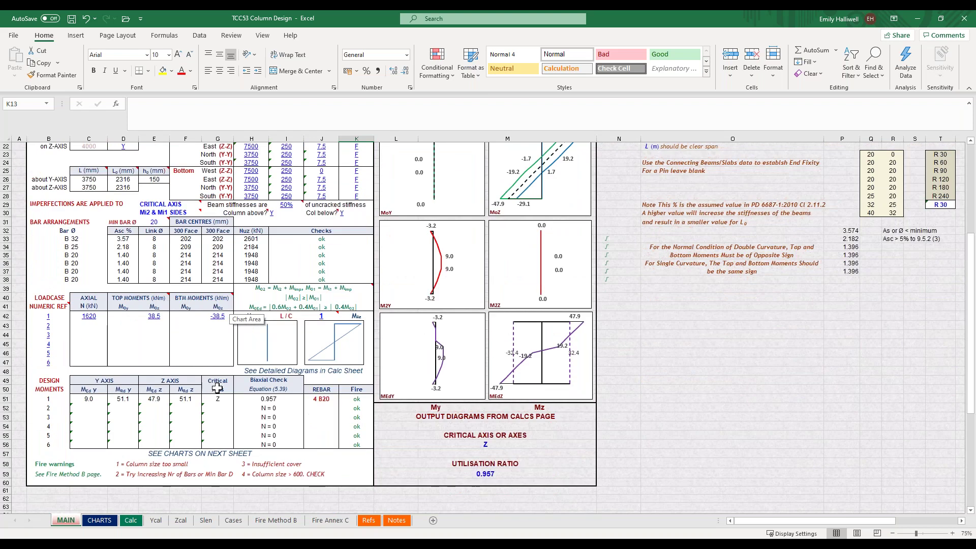
- Scroll through the CHARTS sheet's interaction and biaxial charts, then switch to the Calc sheet
left_click(99, 520)
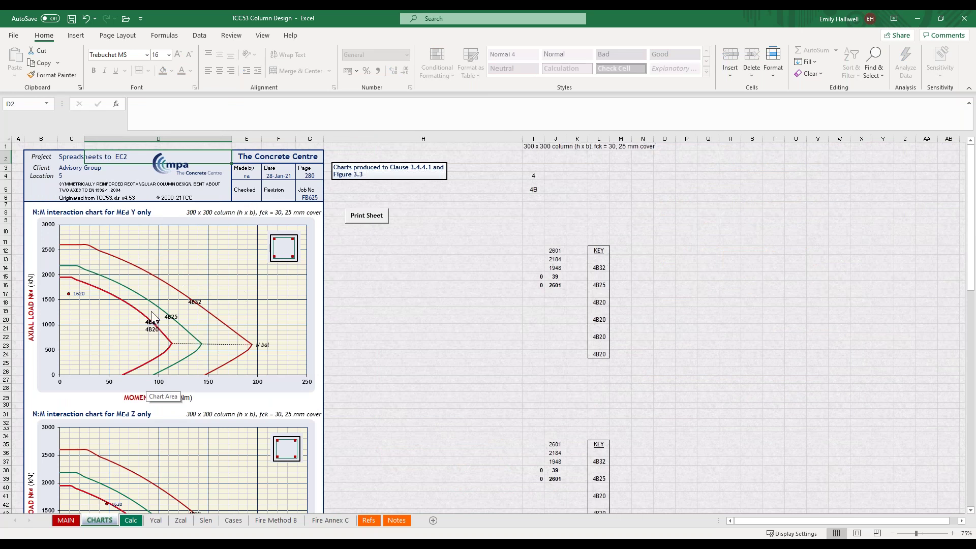
scroll(189, 304, "down", 1)
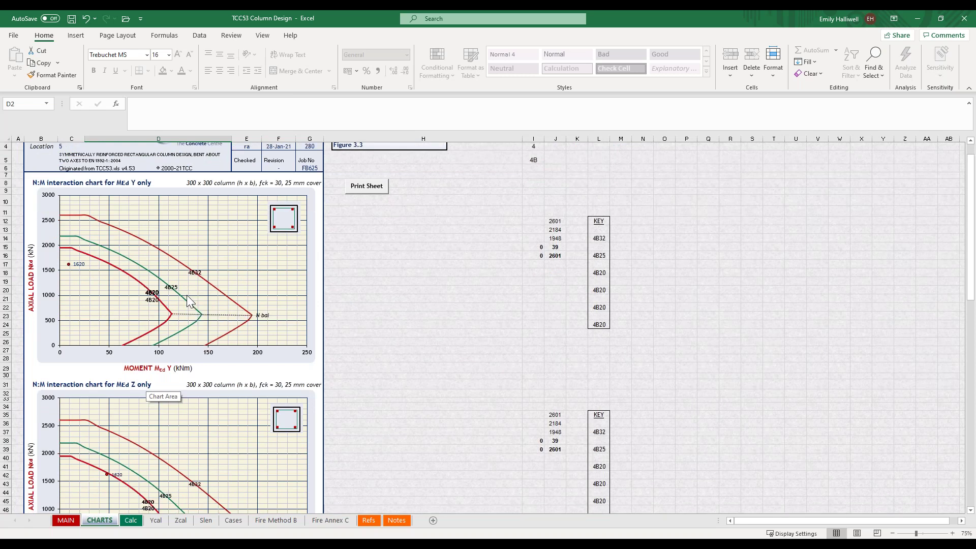
scroll(189, 304, "down", 3)
scroll(191, 301, "down", 5)
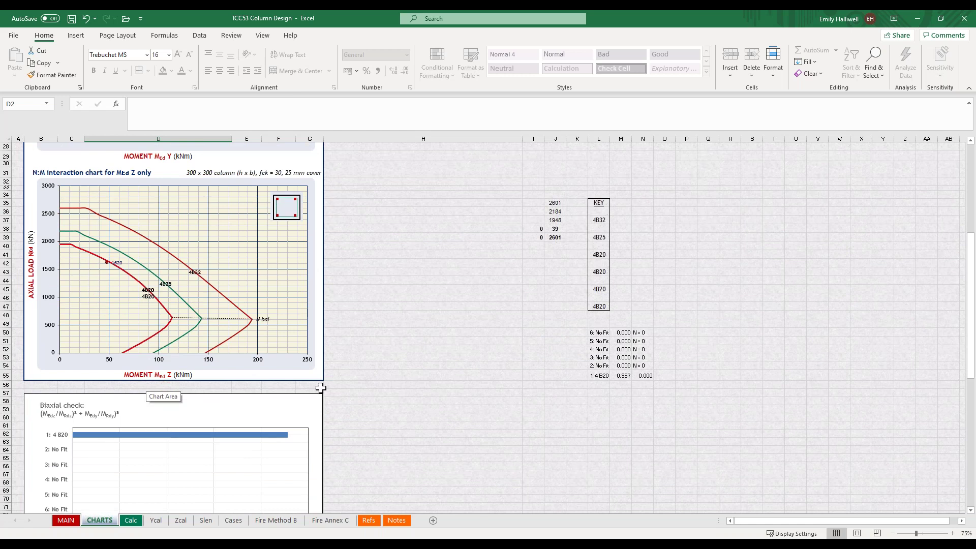
left_click(131, 520)
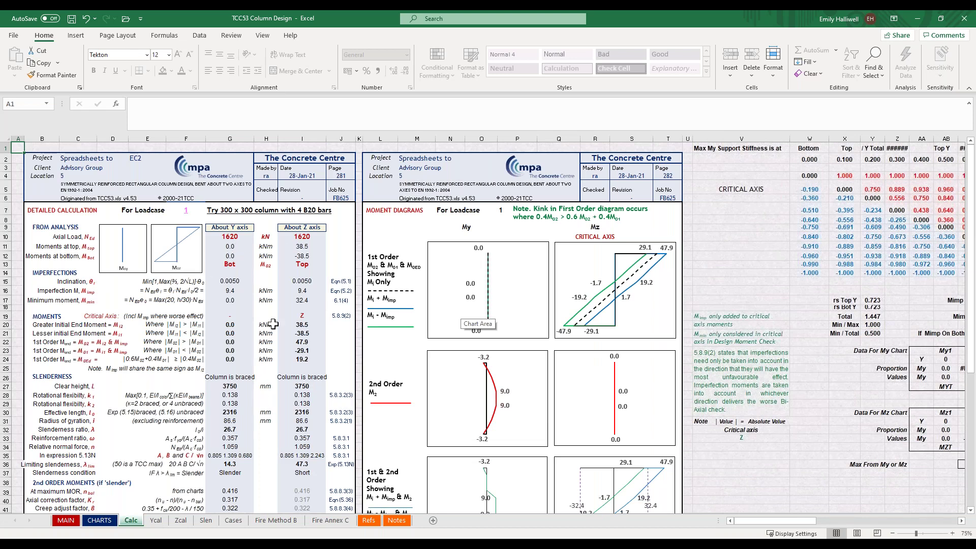
- Scroll down the Calc sheet to review the design moments
scroll(272, 427, "down", 4)
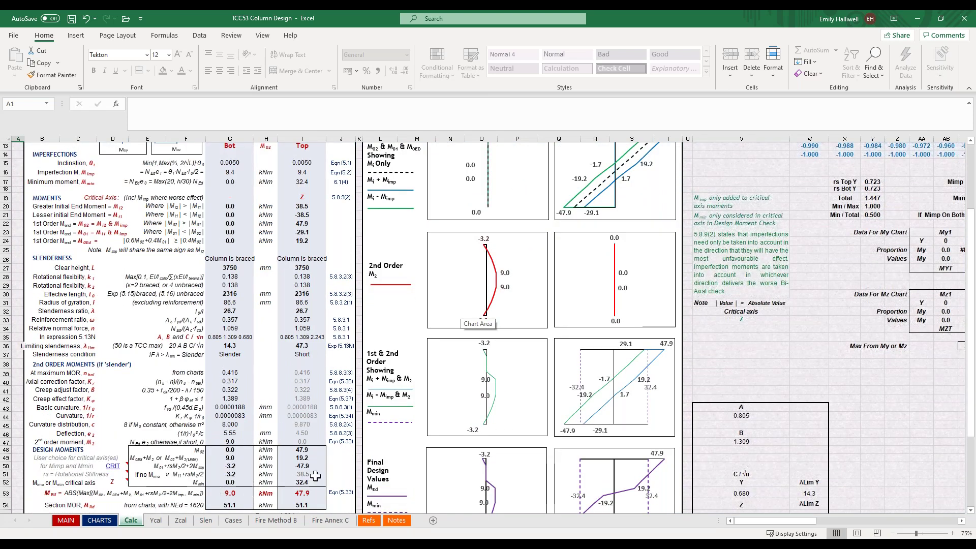
scroll(321, 472, "down", 1)
scroll(322, 472, "down", 1)
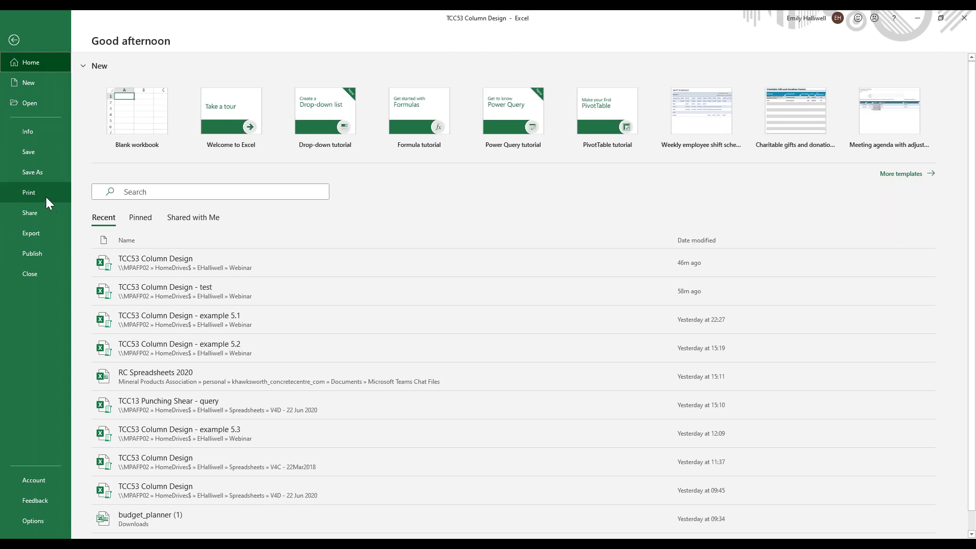
- Preview the Calc sheet as a 2-page A4 portrait printout, then return to the sheet
left_click(45, 191)
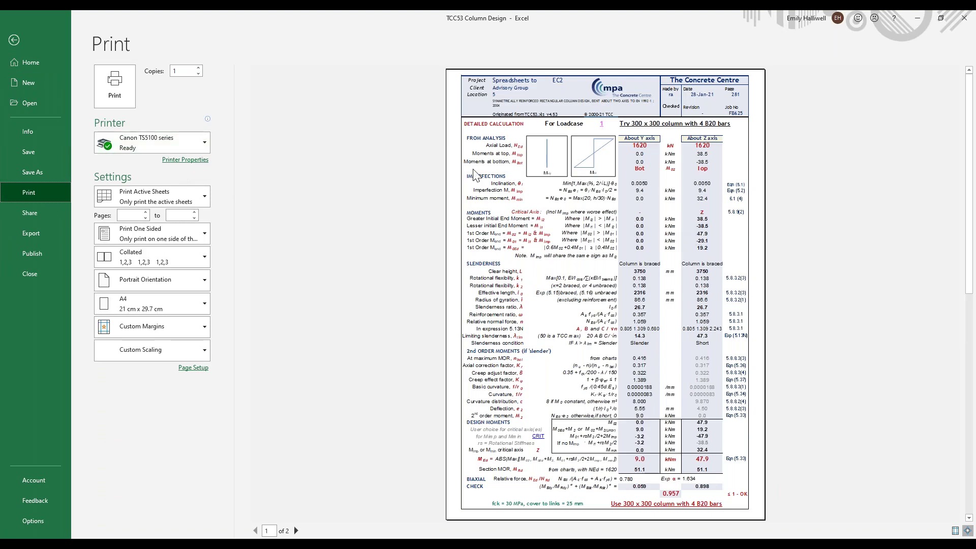
left_click(14, 40)
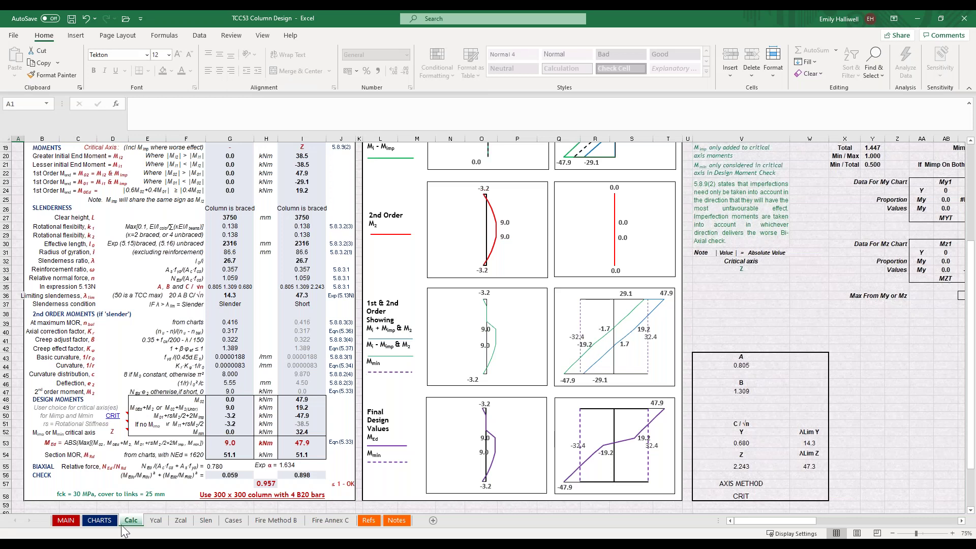
- Switch to the TCC53 Column design presentation's 'Worked example' slide for comparison
mouse_move(310, 544)
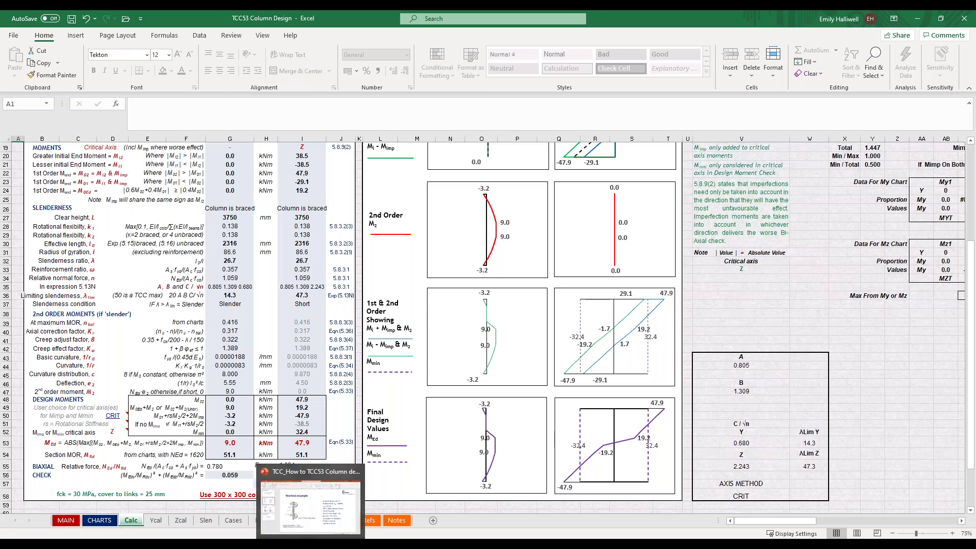
left_click(310, 503)
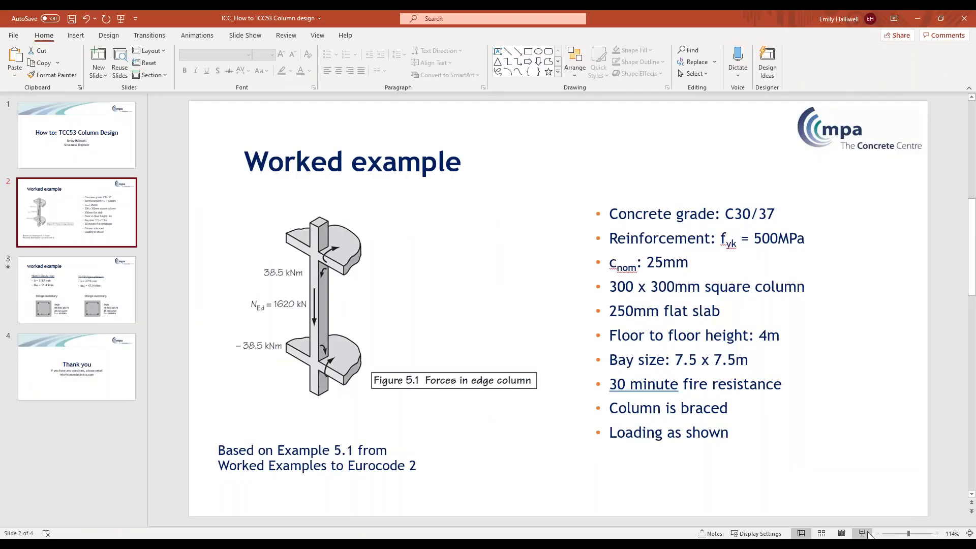